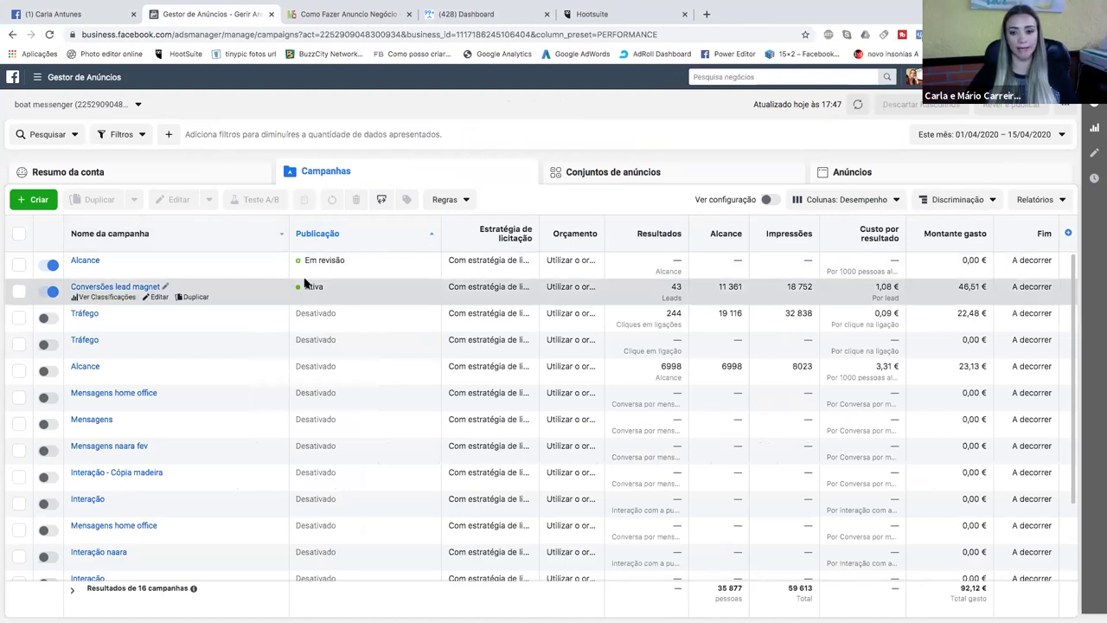
Start creating a new ad campaign and check the lead magnet lesson page for the marketing objective to choose.
left_click(35, 201)
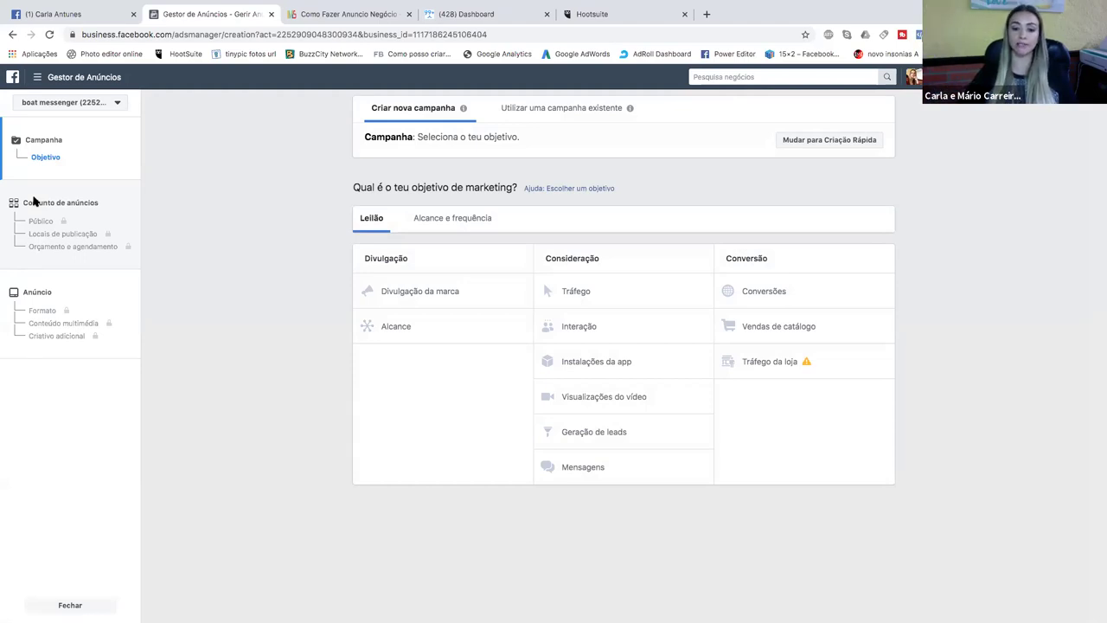
left_click(366, 17)
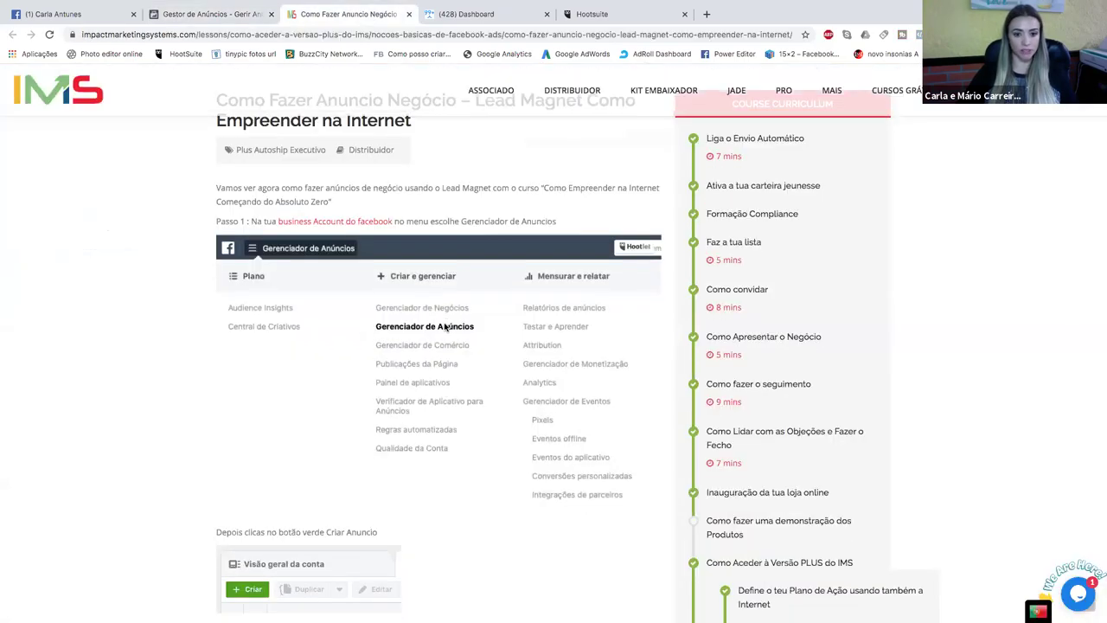
scroll(444, 326, "down", 5)
scroll(433, 239, "down", 6)
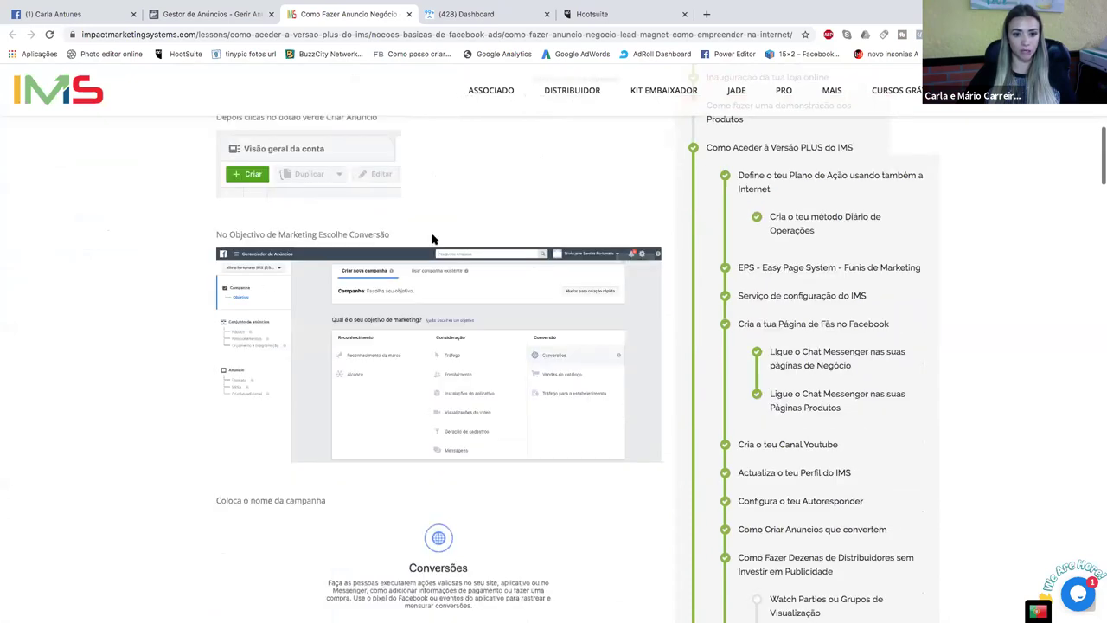
scroll(428, 272, "down", 2)
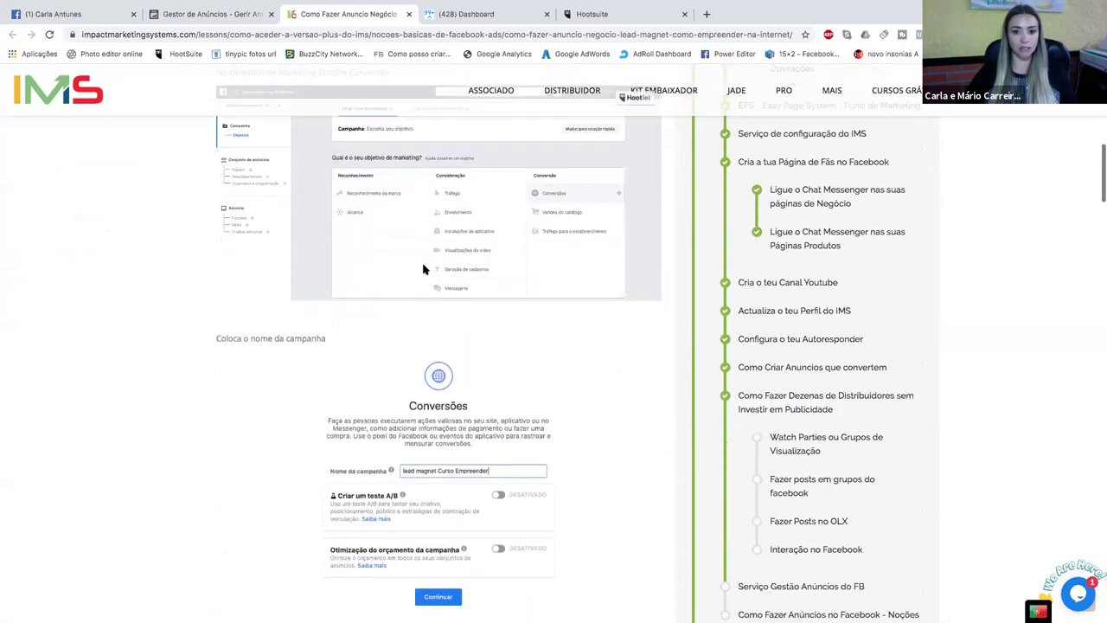
scroll(424, 269, "up", 2)
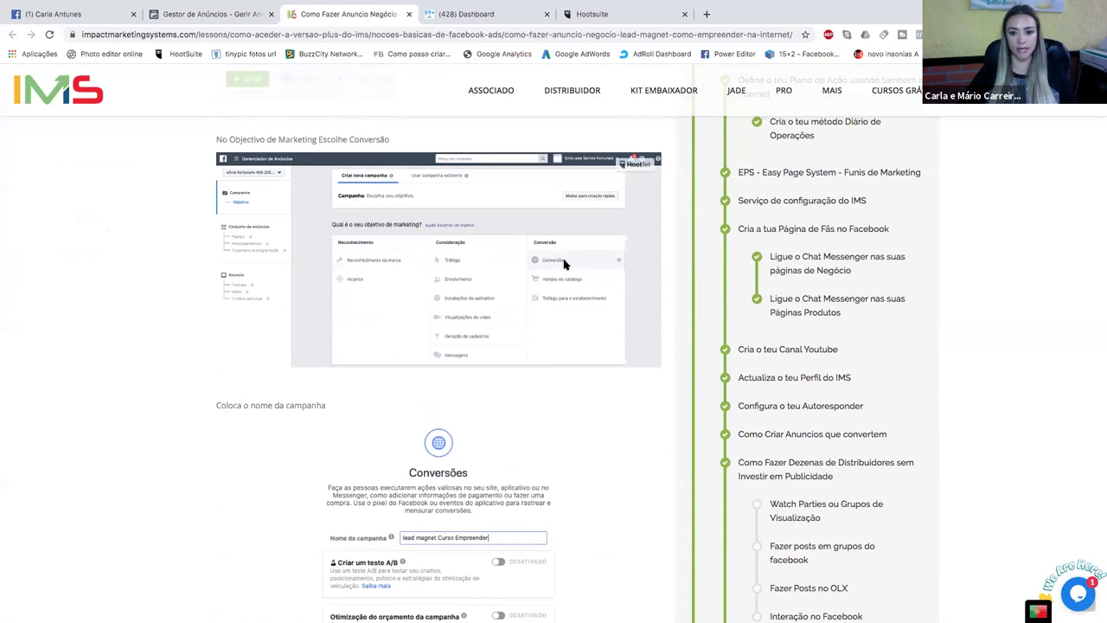
Return to Facebook Ads Manager and choose Conversões as the campaign's marketing objective.
left_click(220, 14)
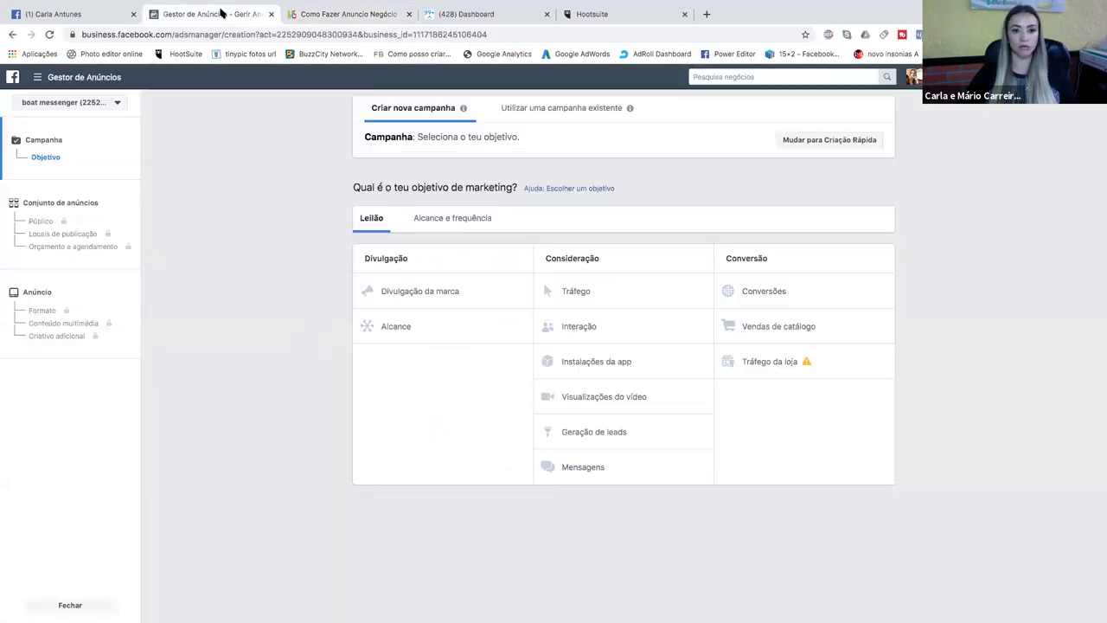
left_click(769, 292)
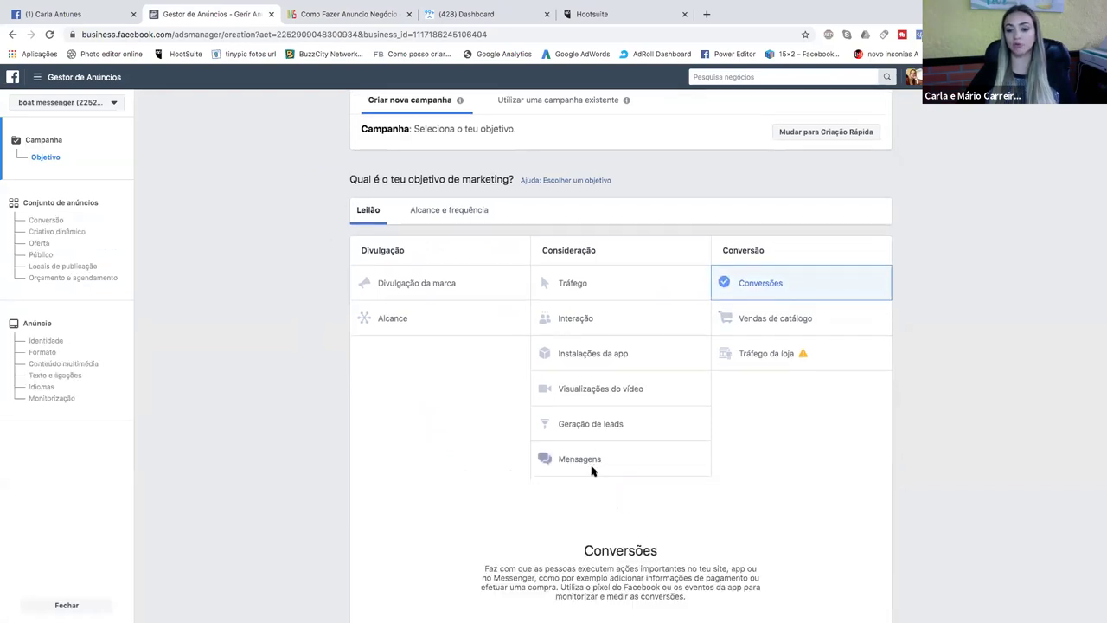
scroll(579, 459, "down", 3)
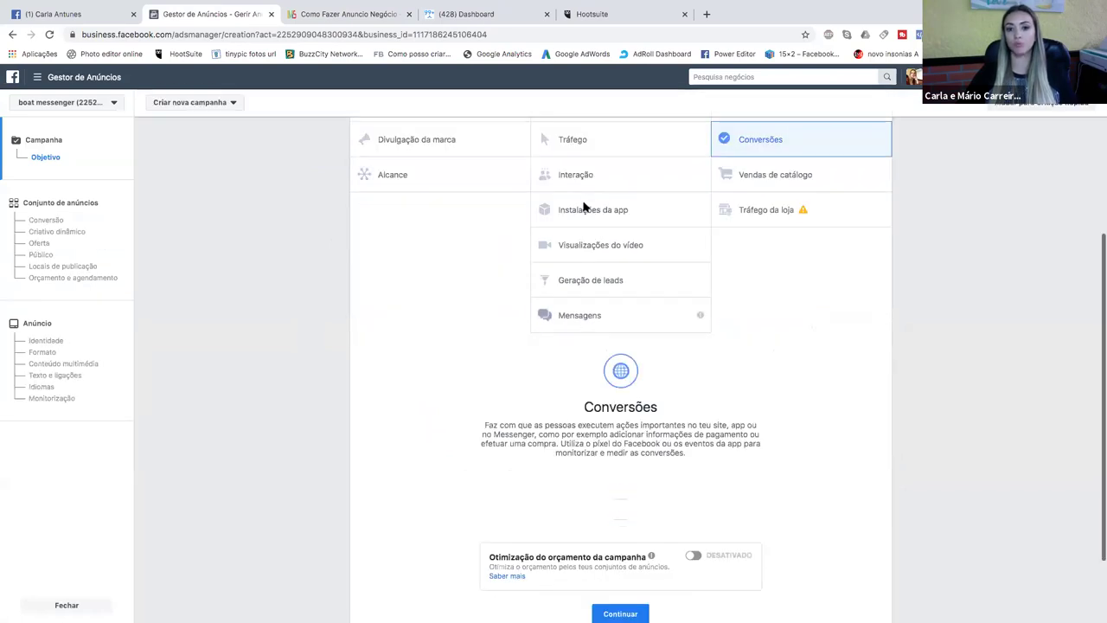
scroll(584, 206, "up", 2)
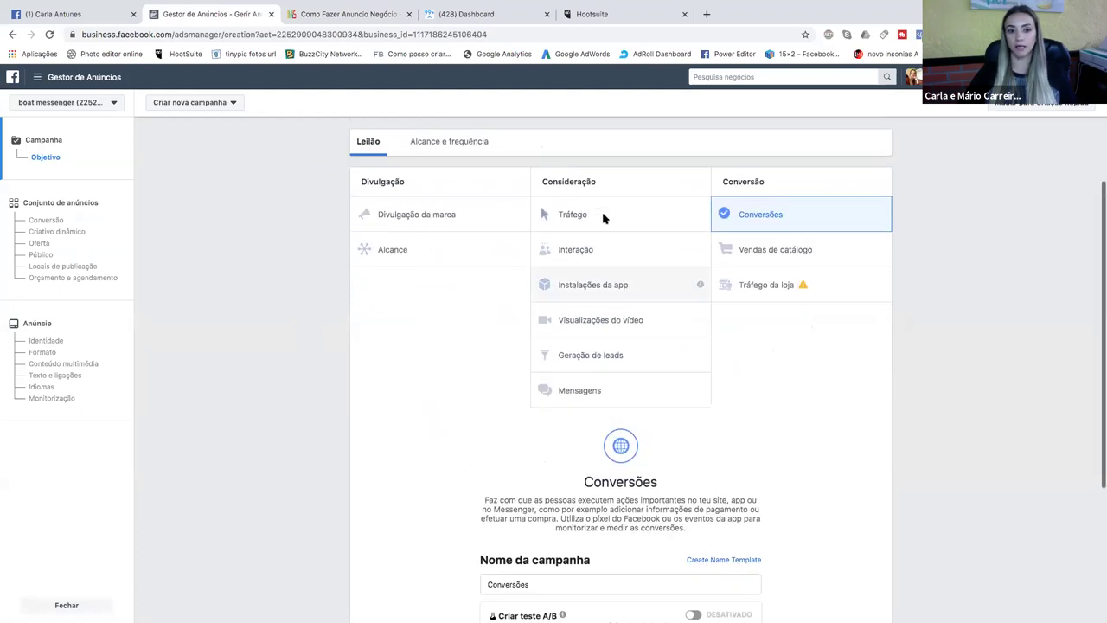
mouse_move(600, 358)
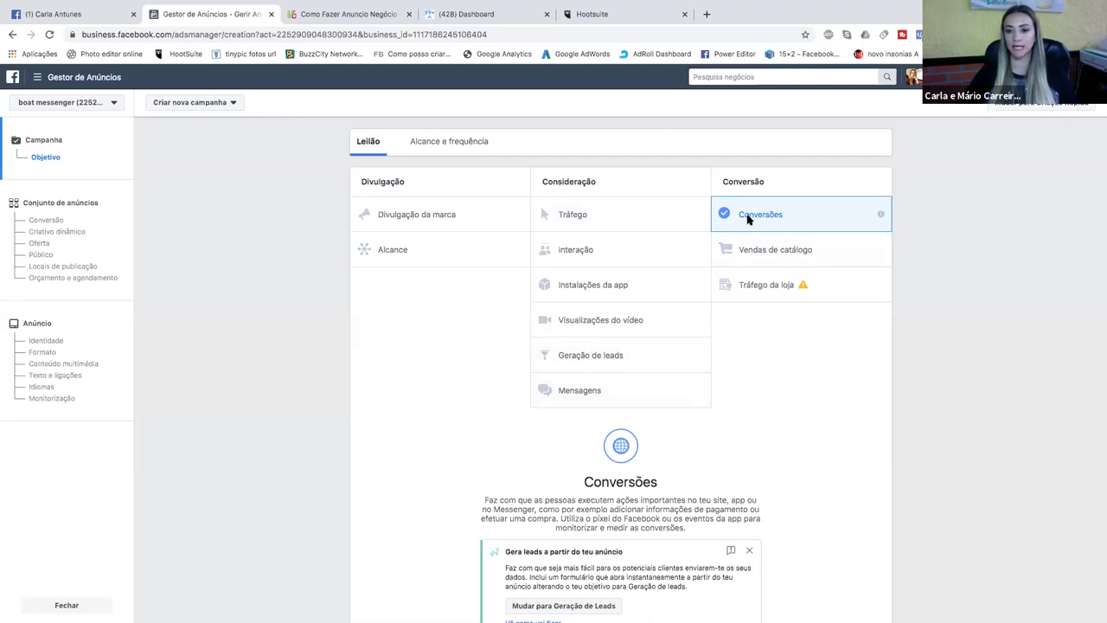
scroll(672, 374, "down", 5)
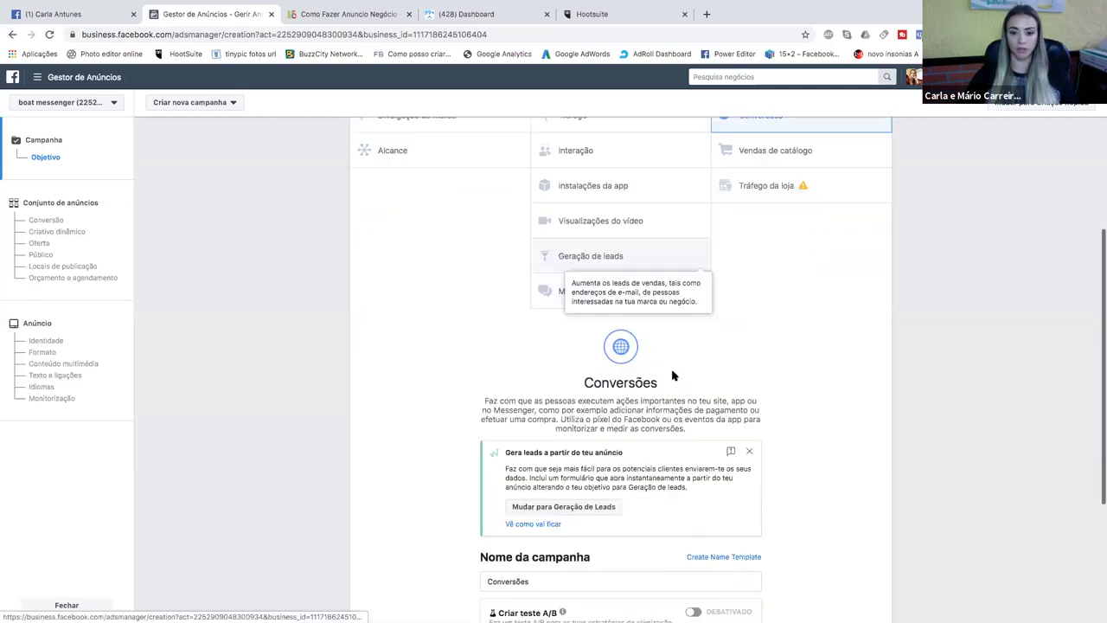
scroll(709, 324, "up", 5)
scroll(705, 323, "down", 2)
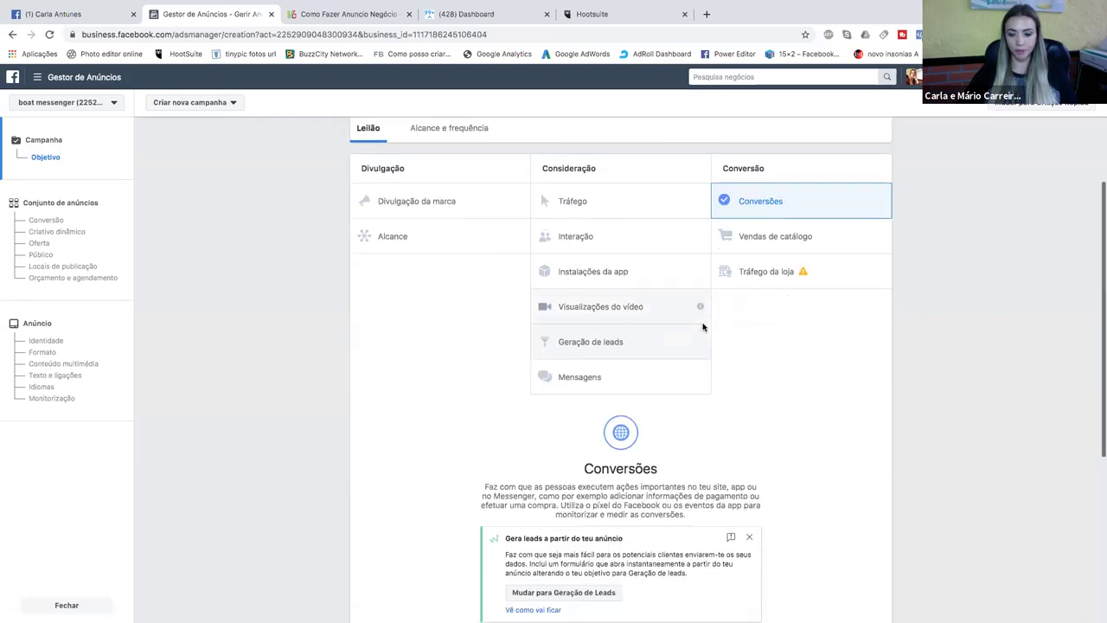
Dismiss the lead generation suggestion, name the campaign "Conversões curso video" and continue to the ad set.
left_click(749, 389)
scroll(675, 372, "down", 1)
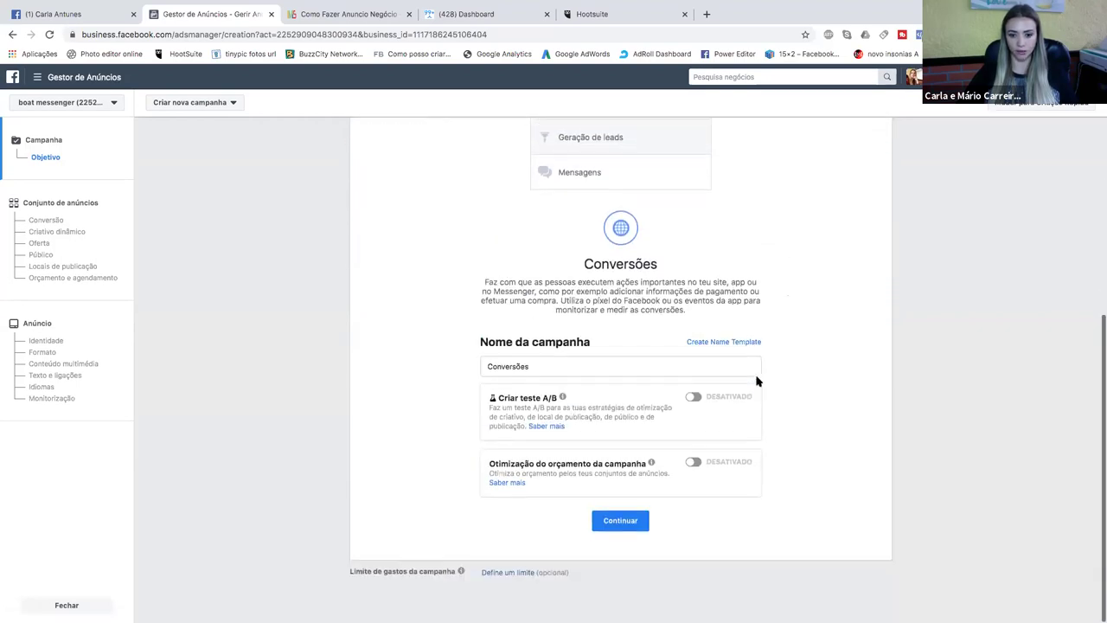
left_click(558, 365)
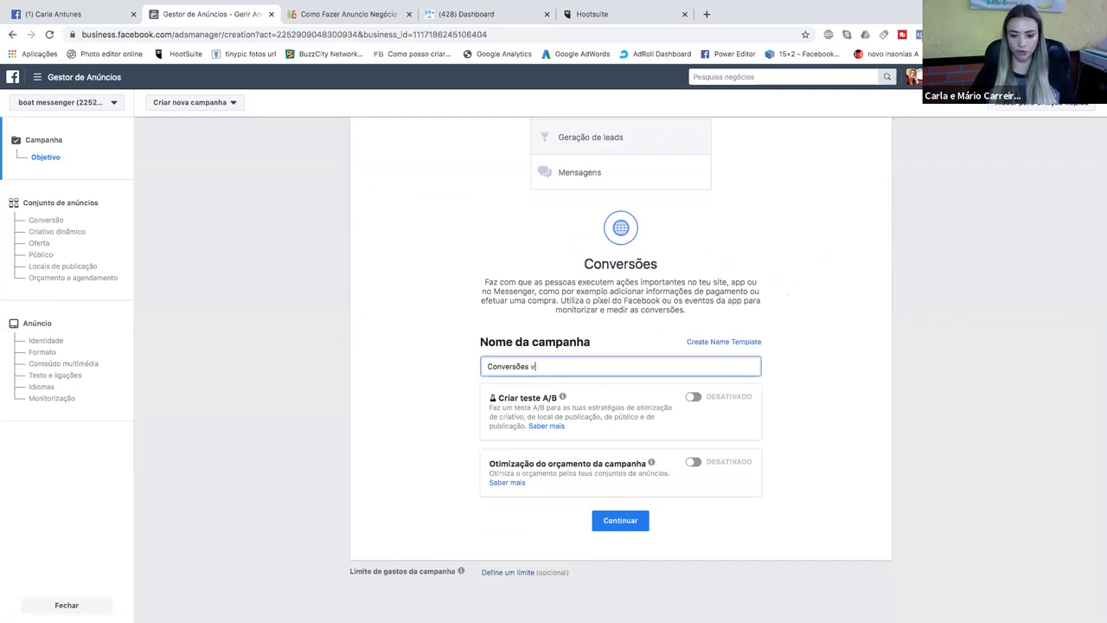
type("video")
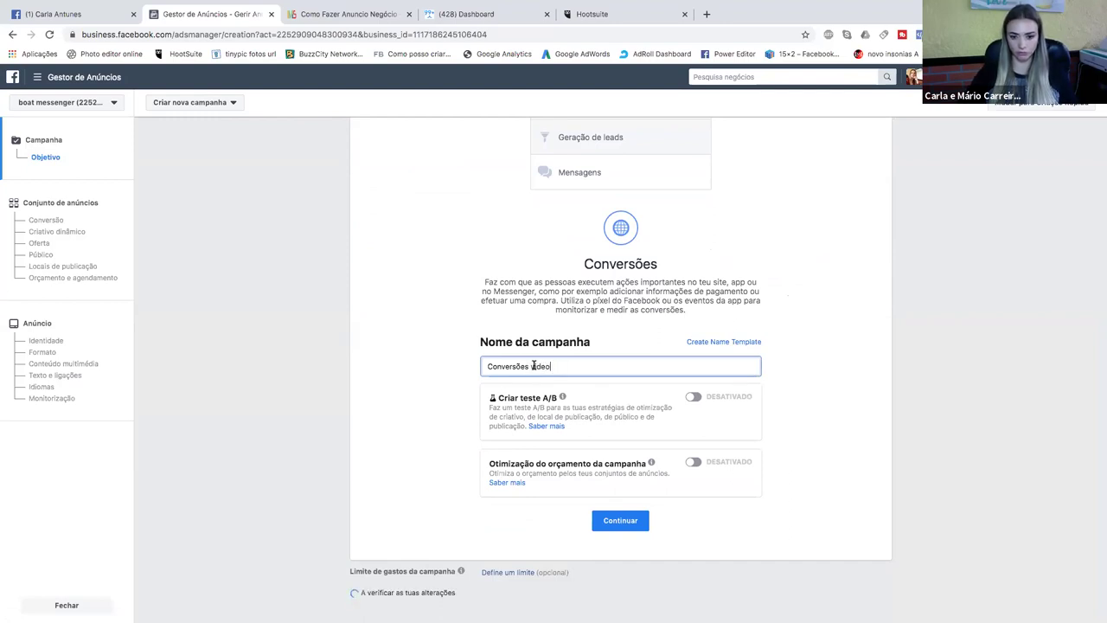
left_click(528, 366)
type("curso")
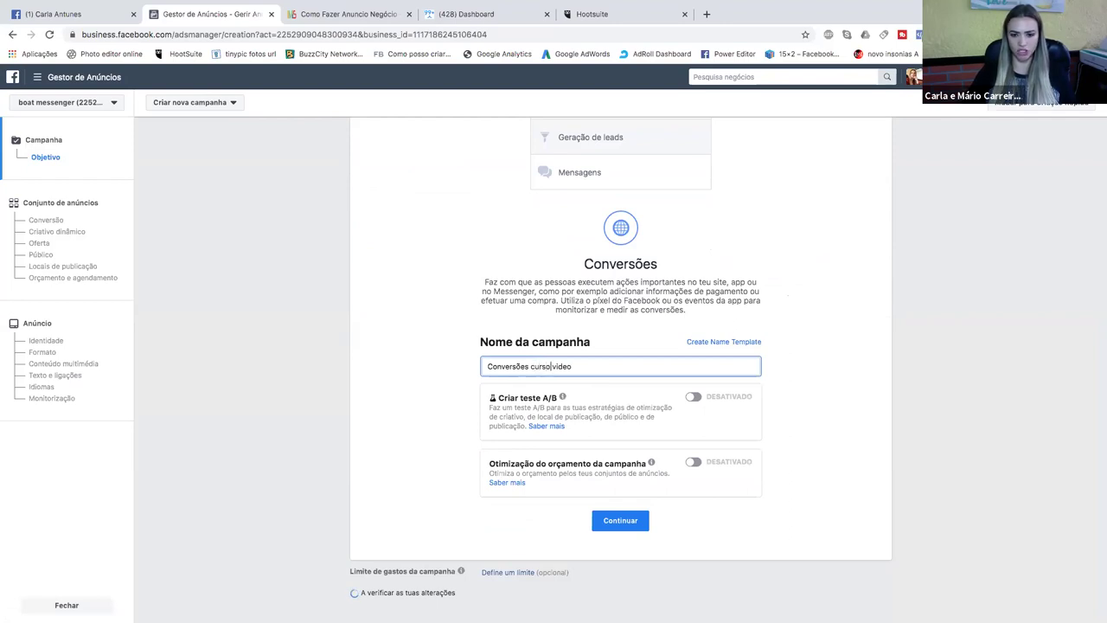
left_click(628, 521)
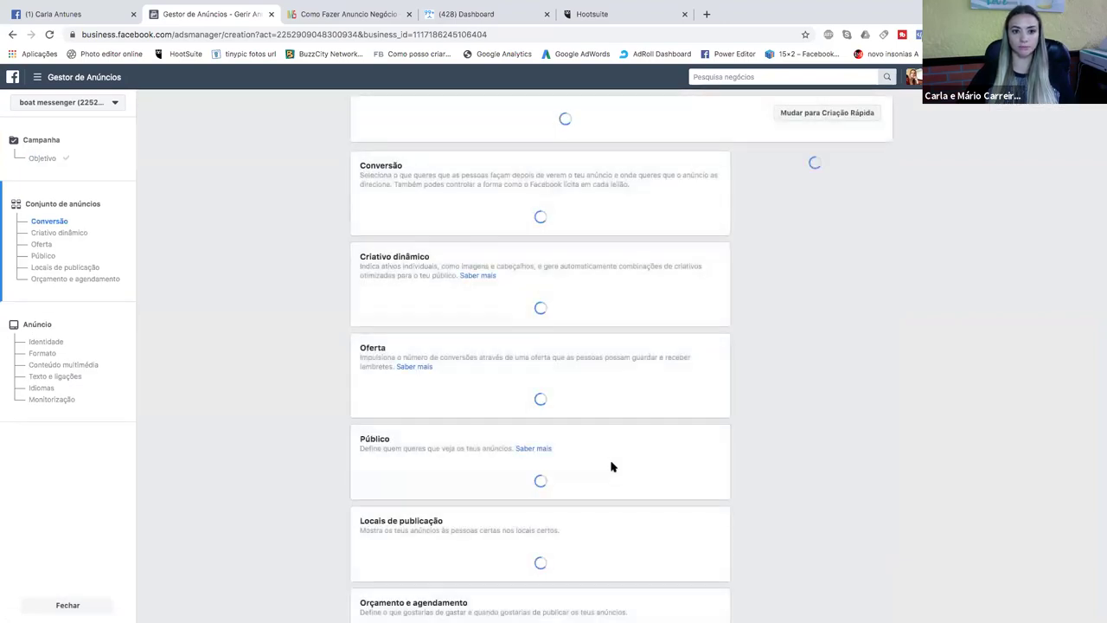
Check the lesson page's conversion settings and select Lead as the pixel's conversion event in the Ads Manager ad set.
left_click(333, 14)
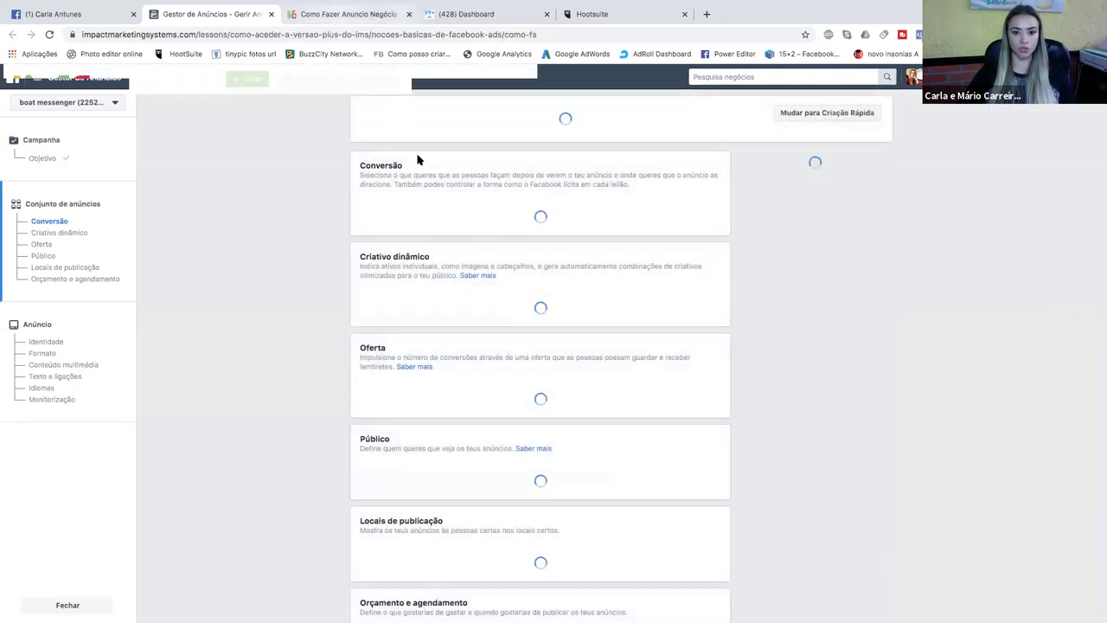
scroll(429, 268, "down", 5)
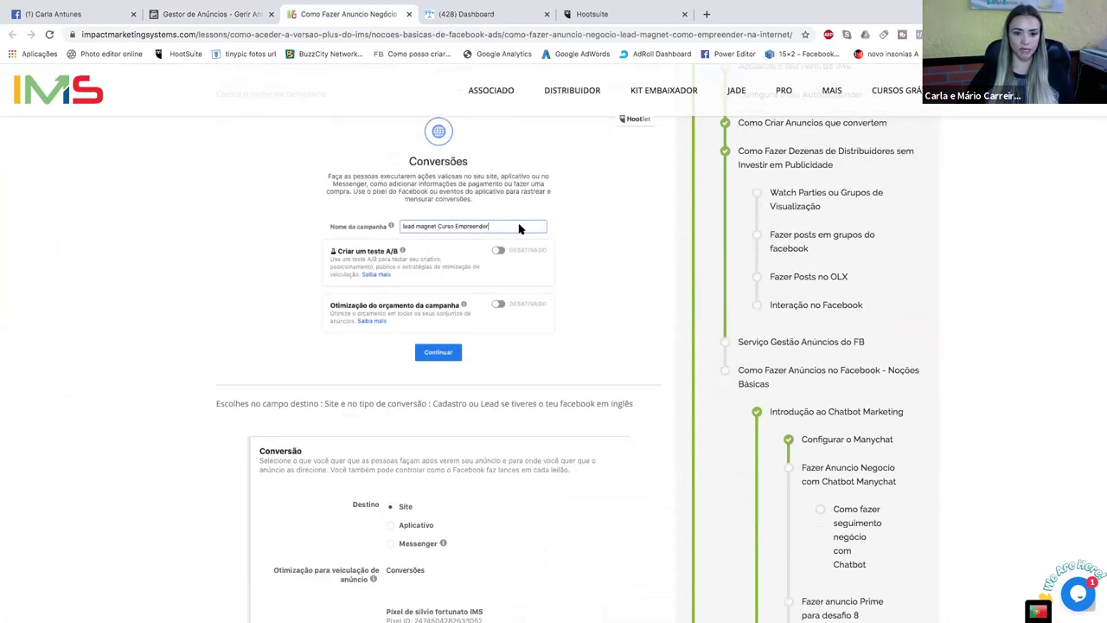
scroll(522, 255, "down", 4)
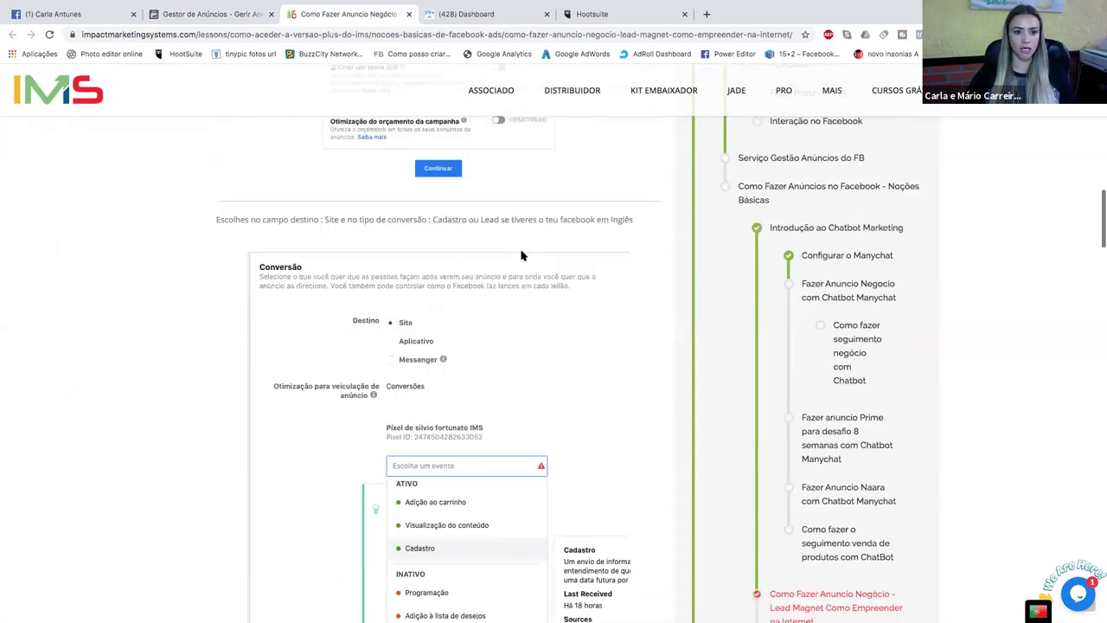
scroll(521, 255, "down", 1)
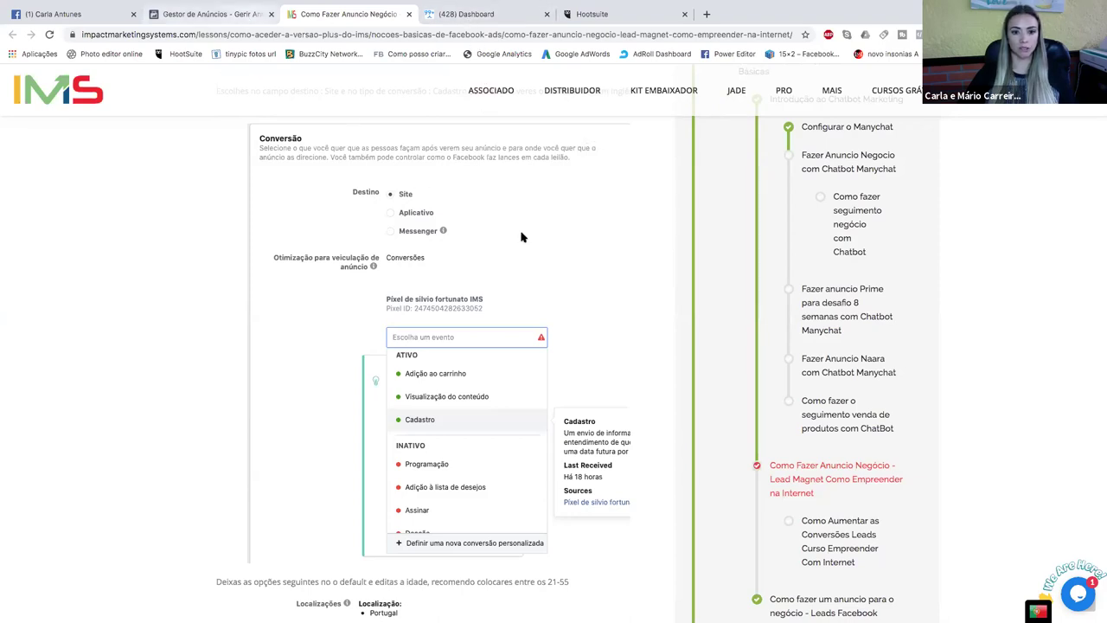
key("ctrl+shift+Tab")
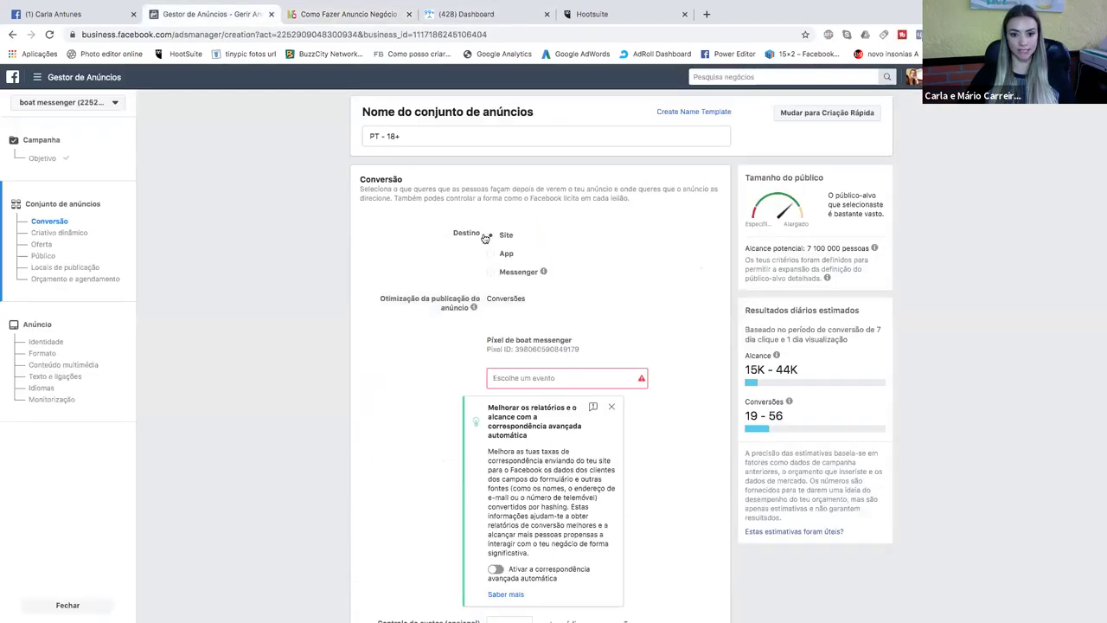
left_click(557, 378)
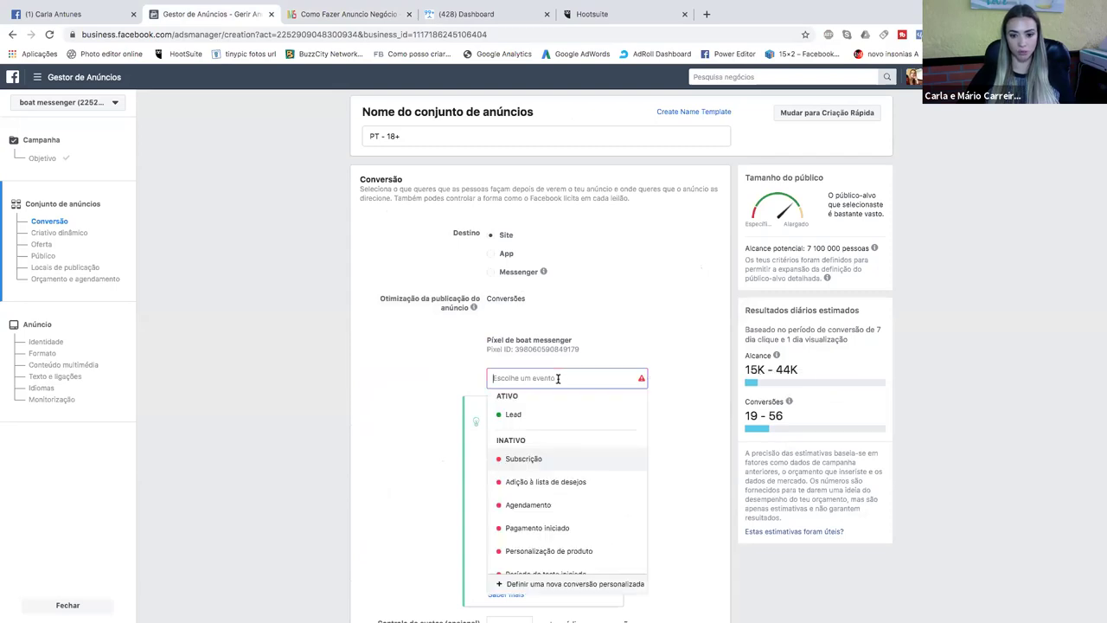
mouse_move(531, 420)
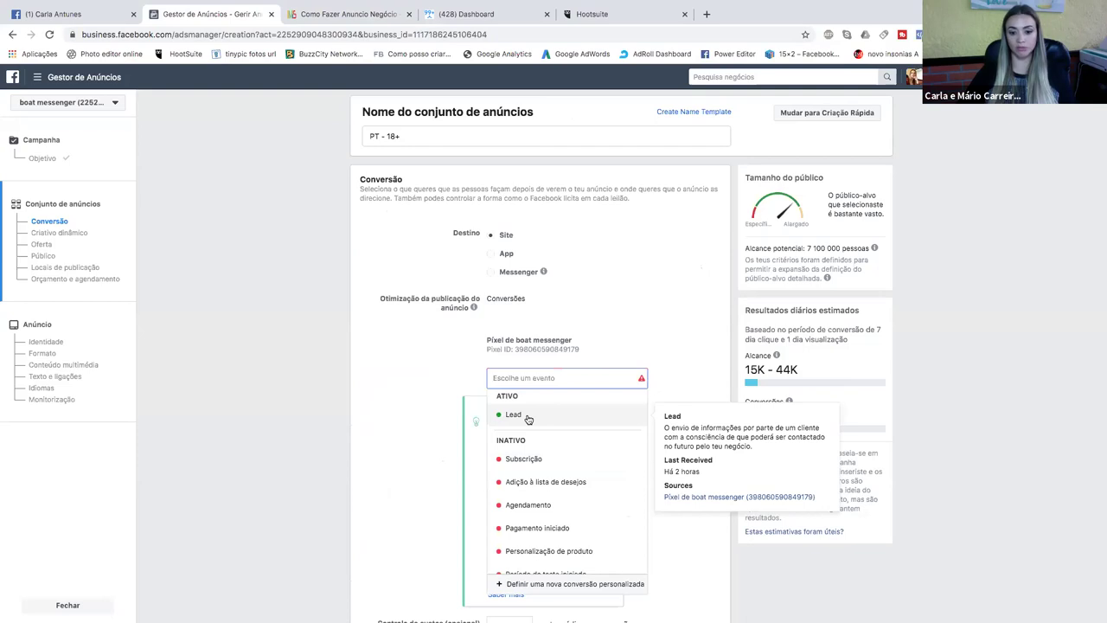
mouse_move(534, 551)
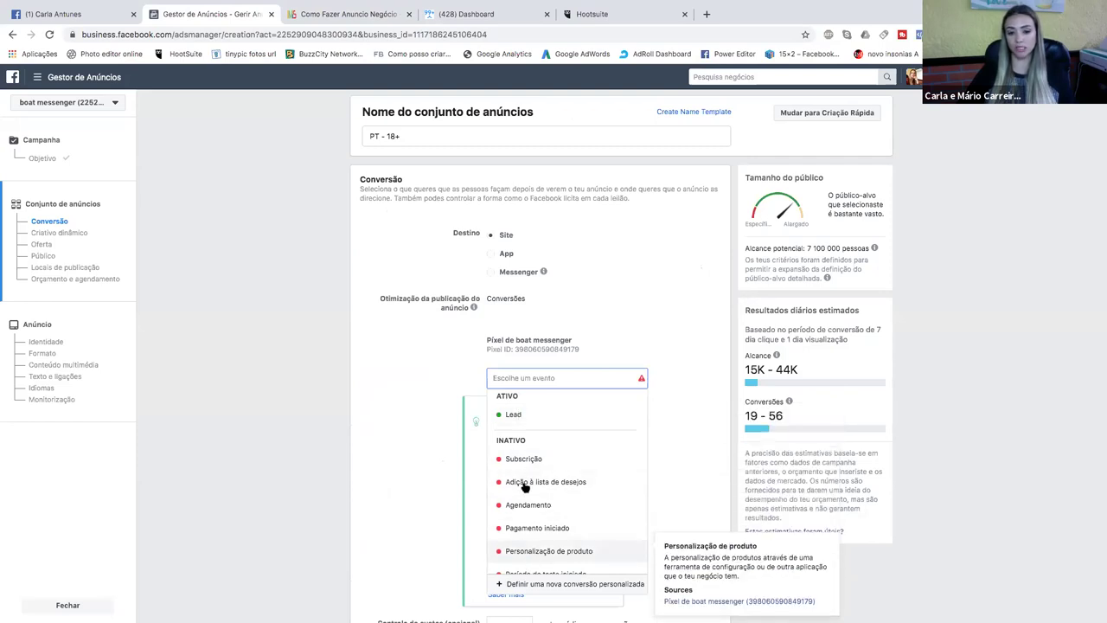
left_click(520, 414)
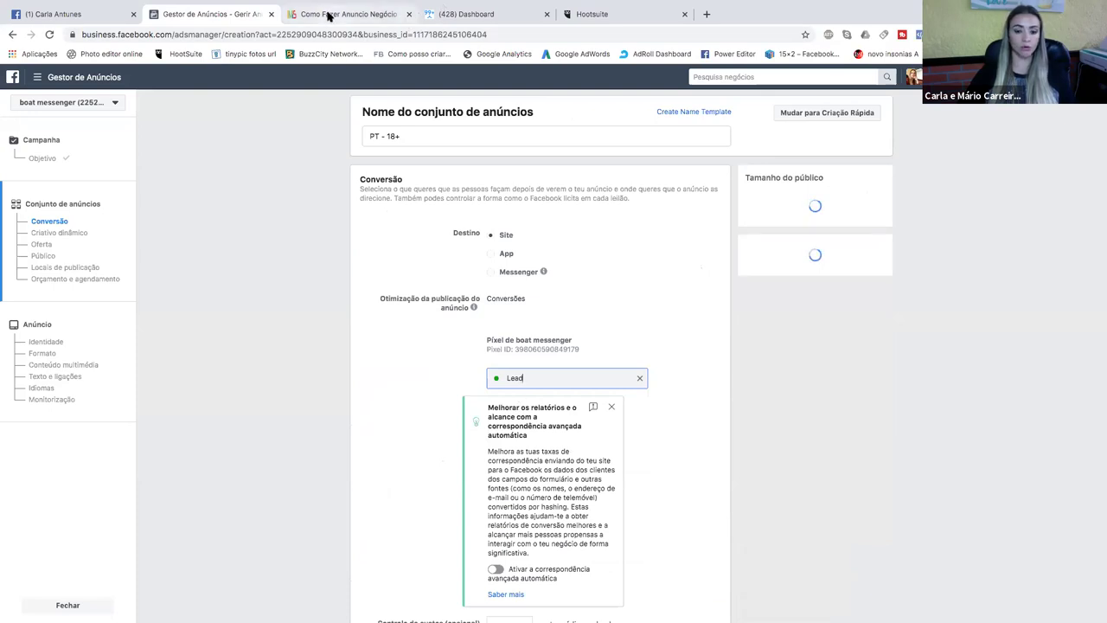
Review the lesson page's audience recommendations and dismiss the automatic advanced matching suggestion in the ad set's conversion section.
key("ctrl+Tab")
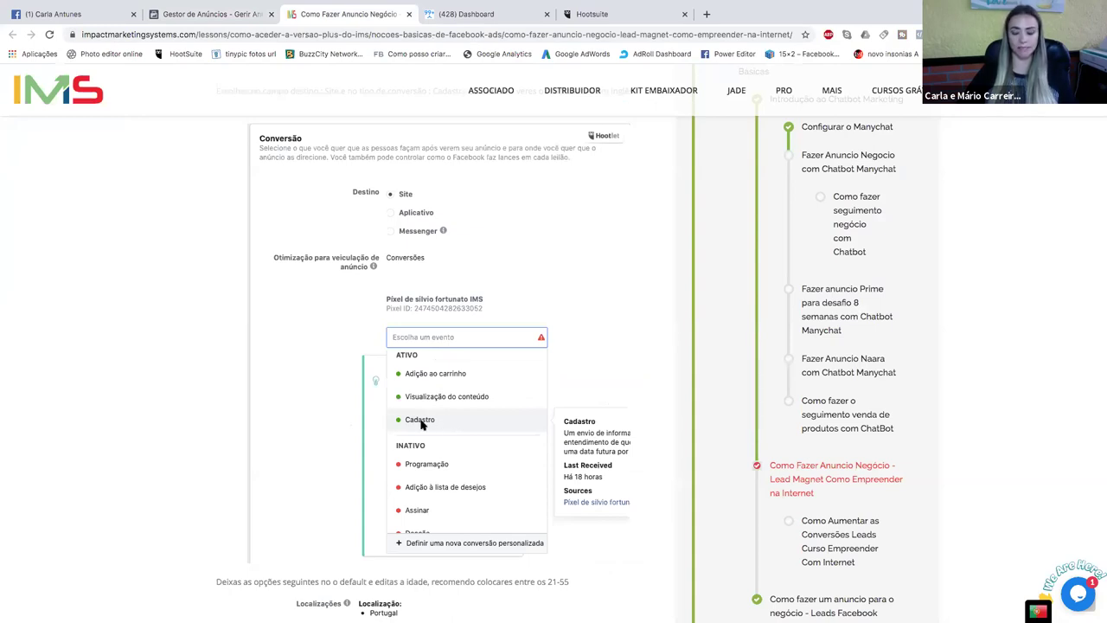
scroll(421, 424, "down", 4)
scroll(421, 424, "down", 2)
scroll(421, 424, "down", 3)
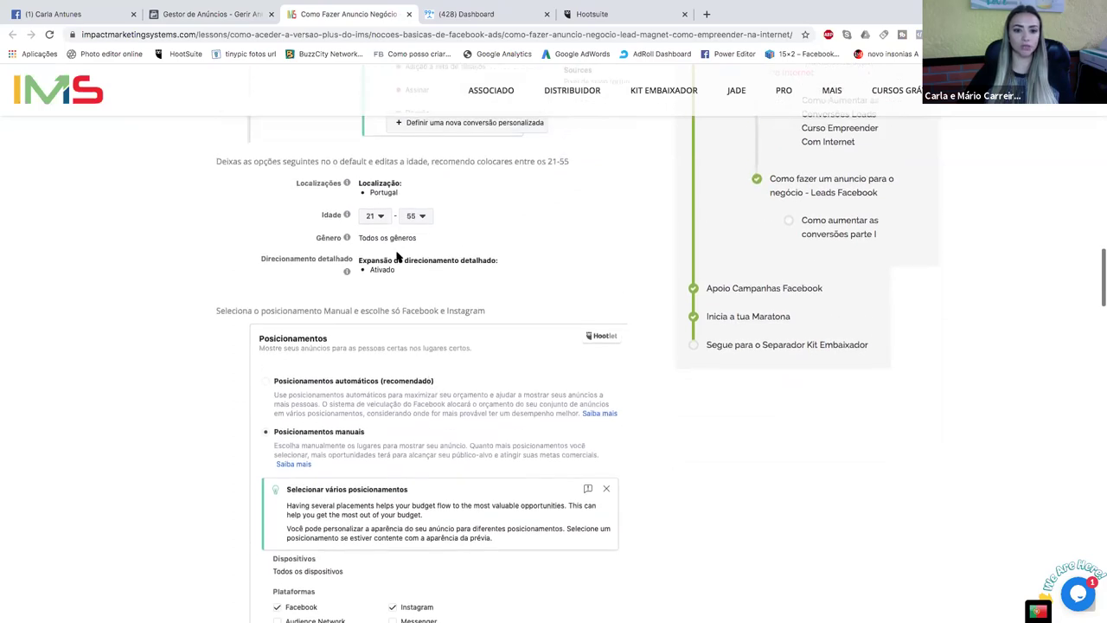
left_click(222, 15)
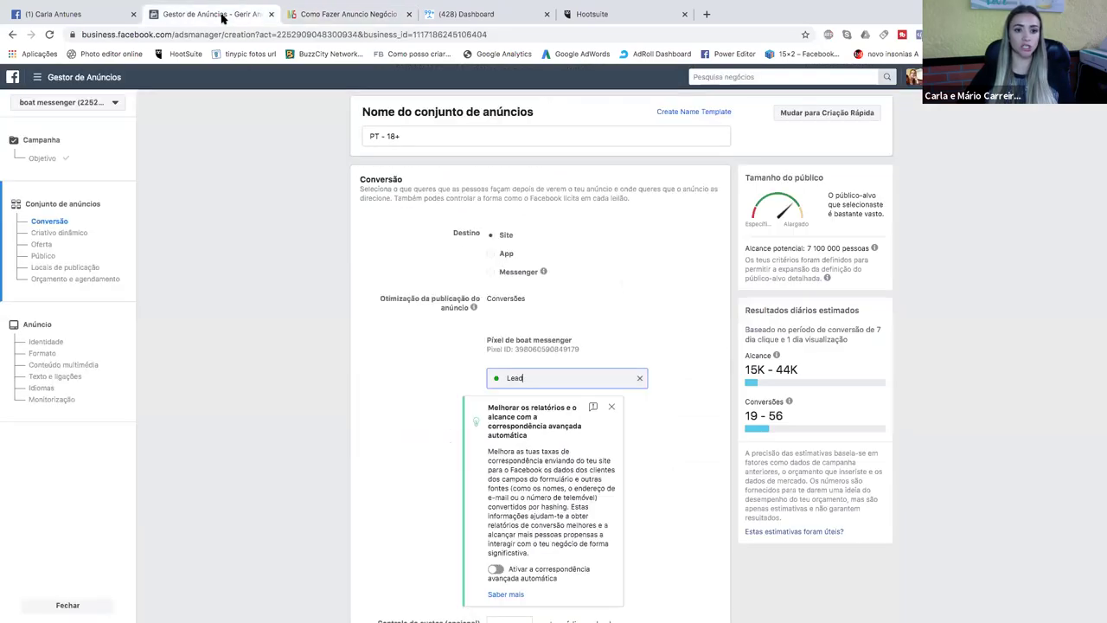
left_click(698, 428)
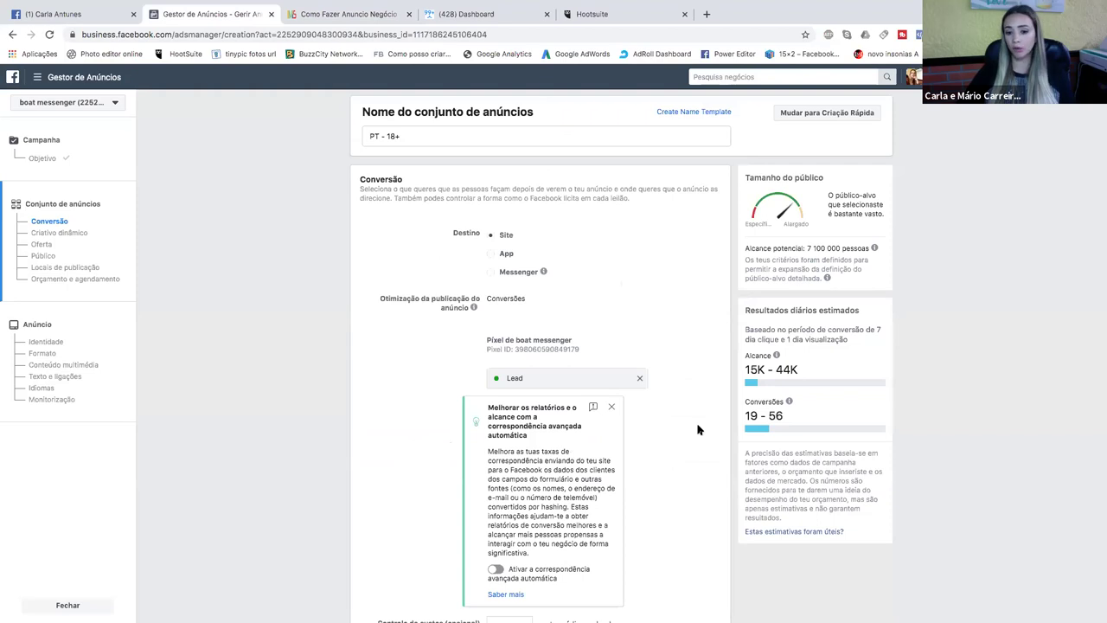
left_click(611, 408)
Edit the audience's age range and set the minimum age to 28.
scroll(666, 427, "down", 3)
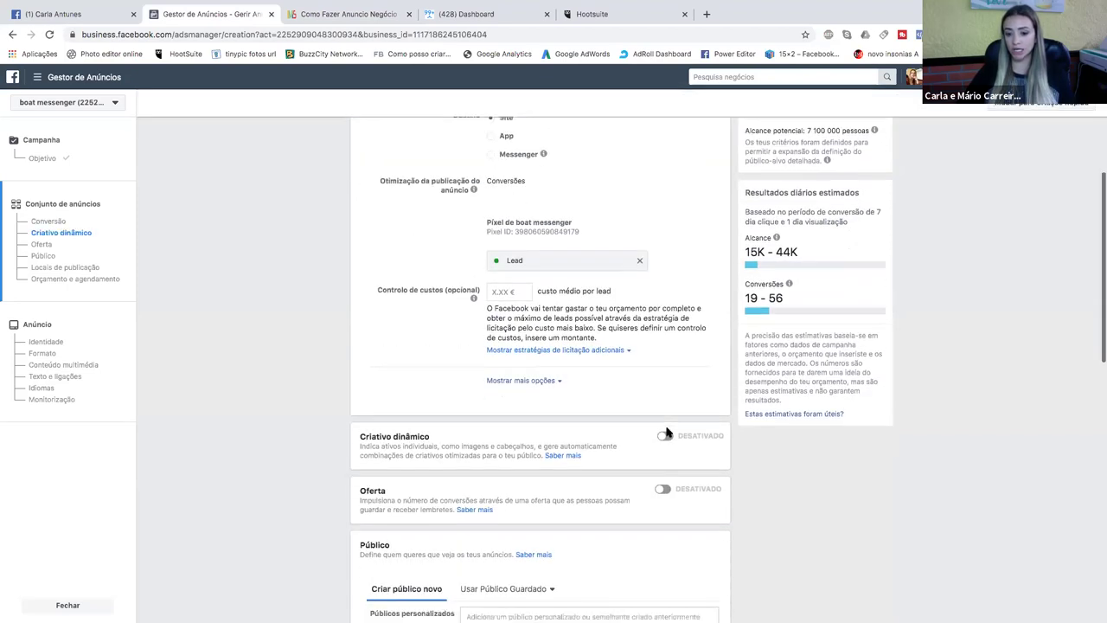
scroll(665, 431, "down", 2)
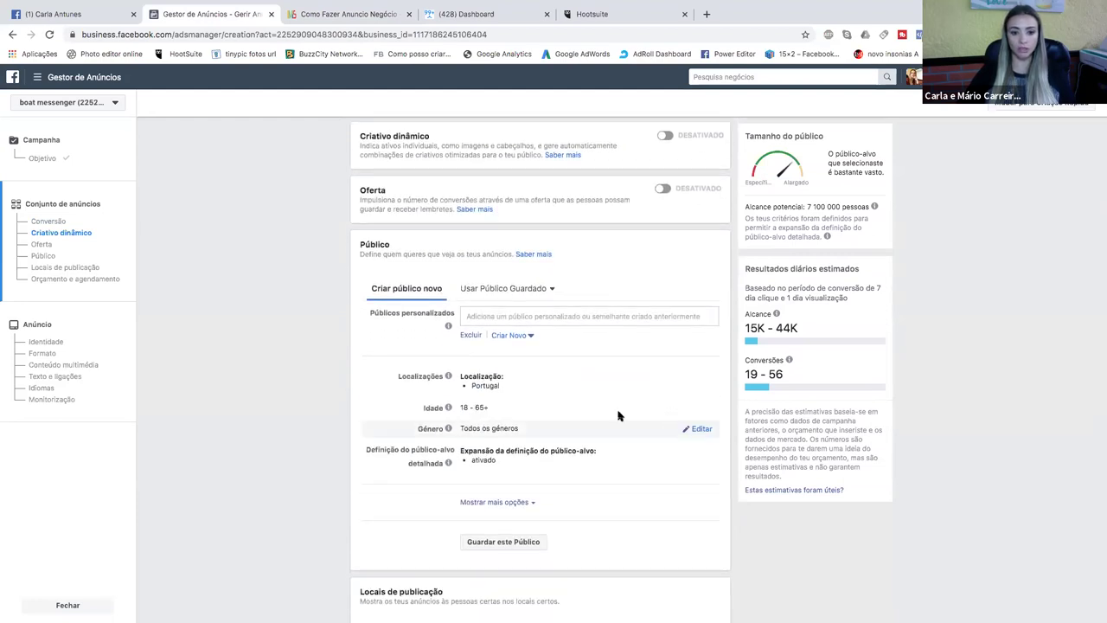
left_click(701, 408)
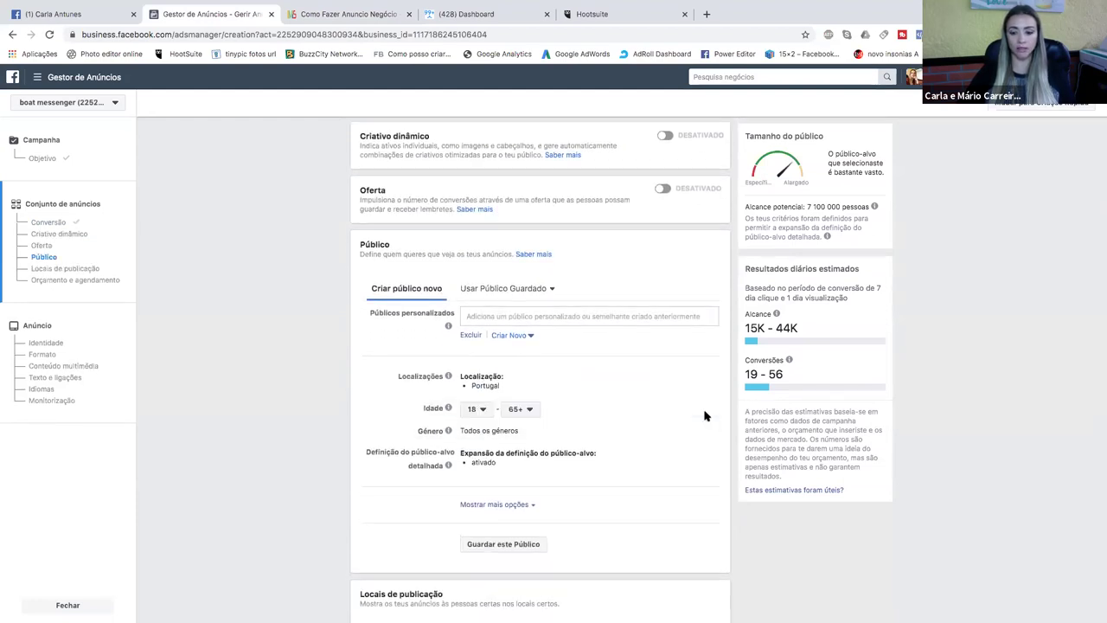
left_click(480, 410)
scroll(487, 502, "down", 2)
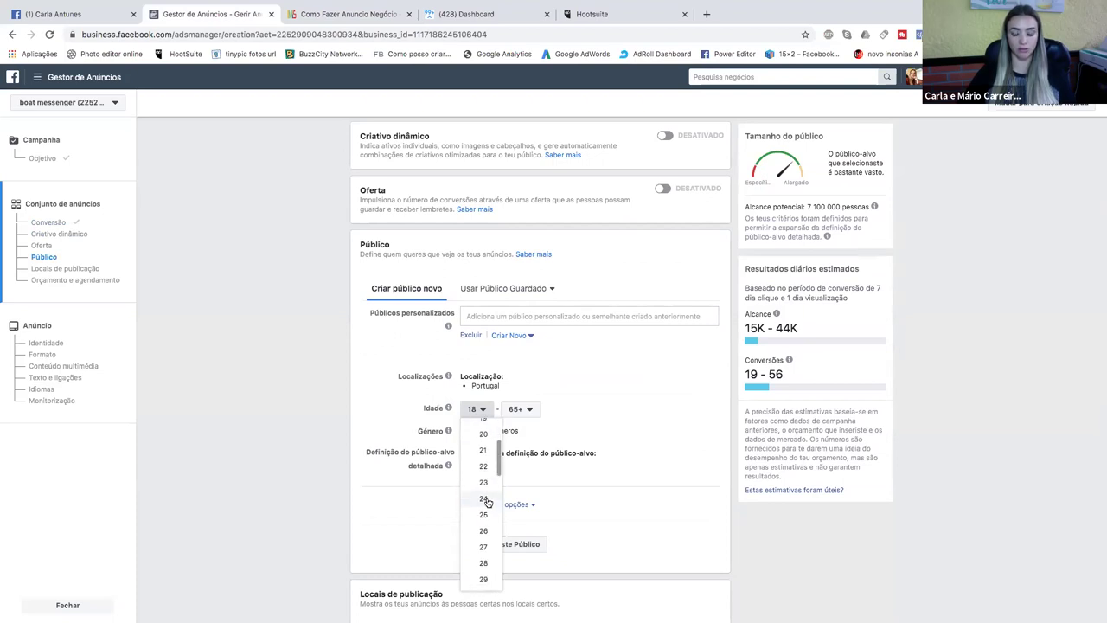
left_click(484, 563)
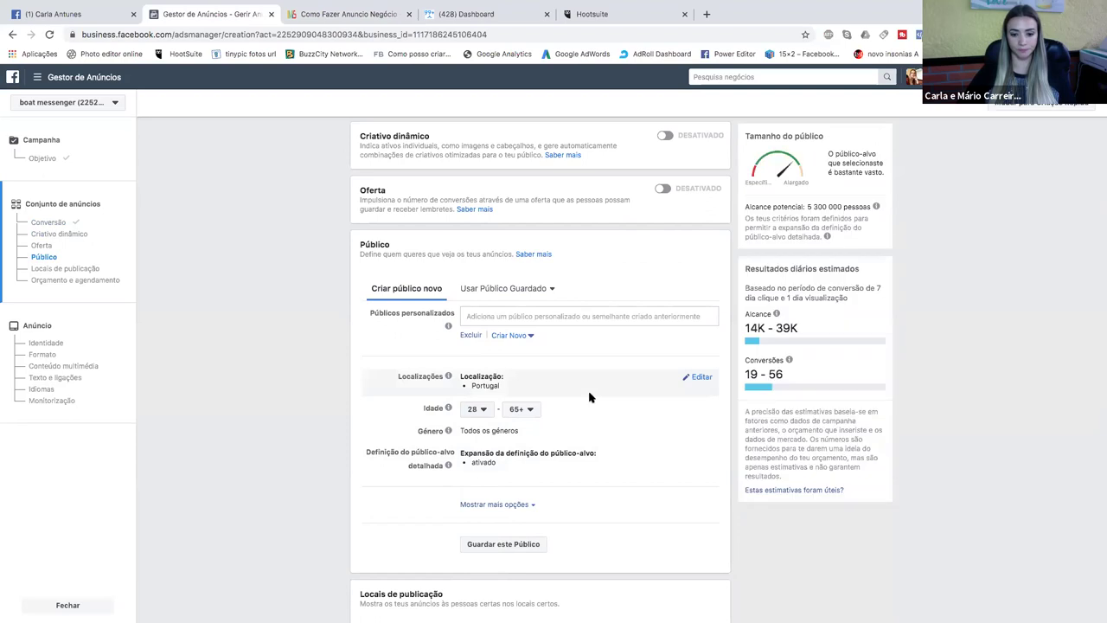
Set the audience's maximum age to 59 and restrict the gender to women (Mulheres).
scroll(591, 396, "down", 1)
left_click(522, 332)
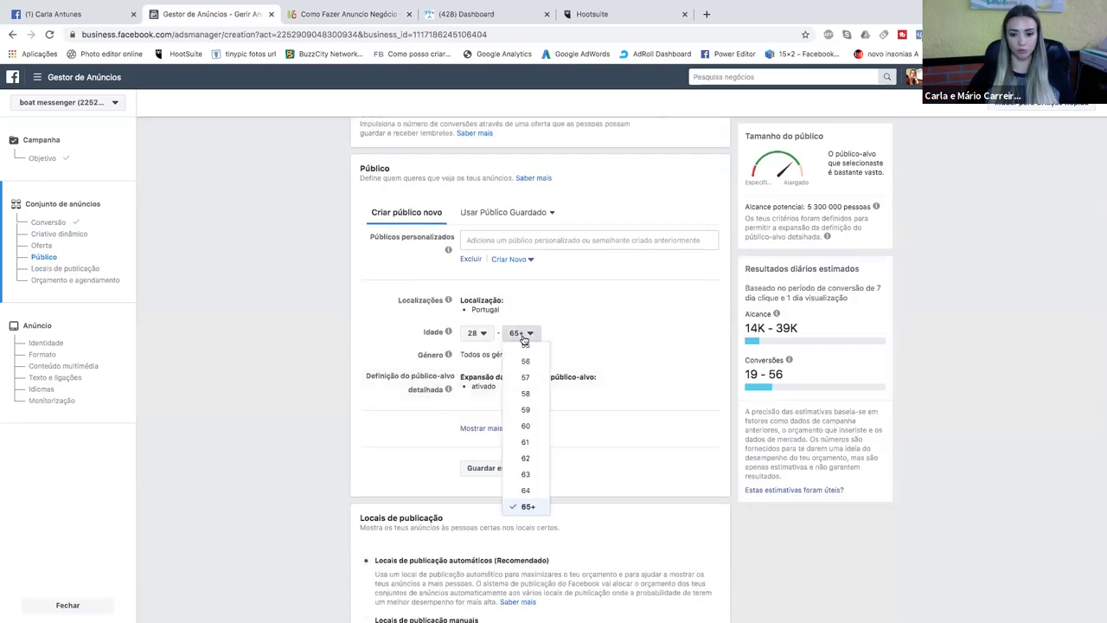
left_click(527, 411)
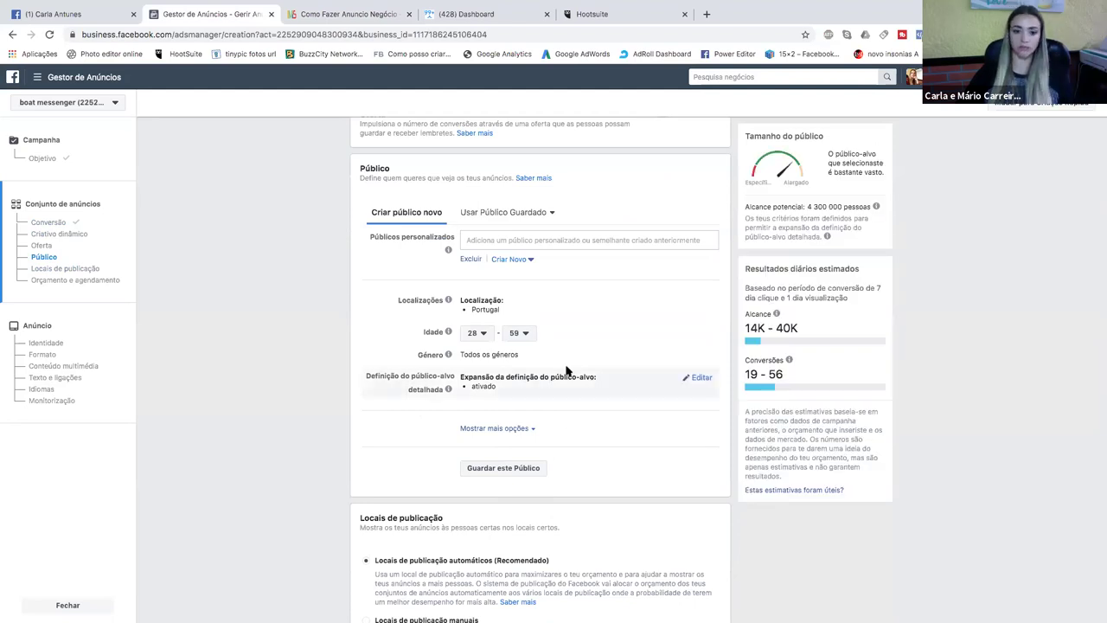
left_click(700, 355)
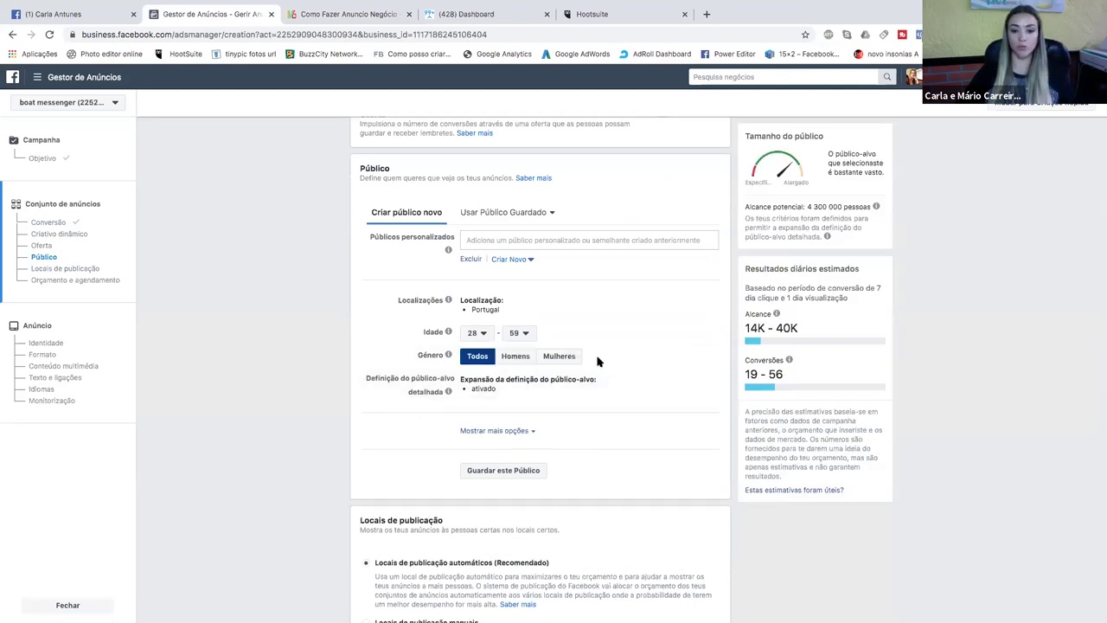
left_click(559, 356)
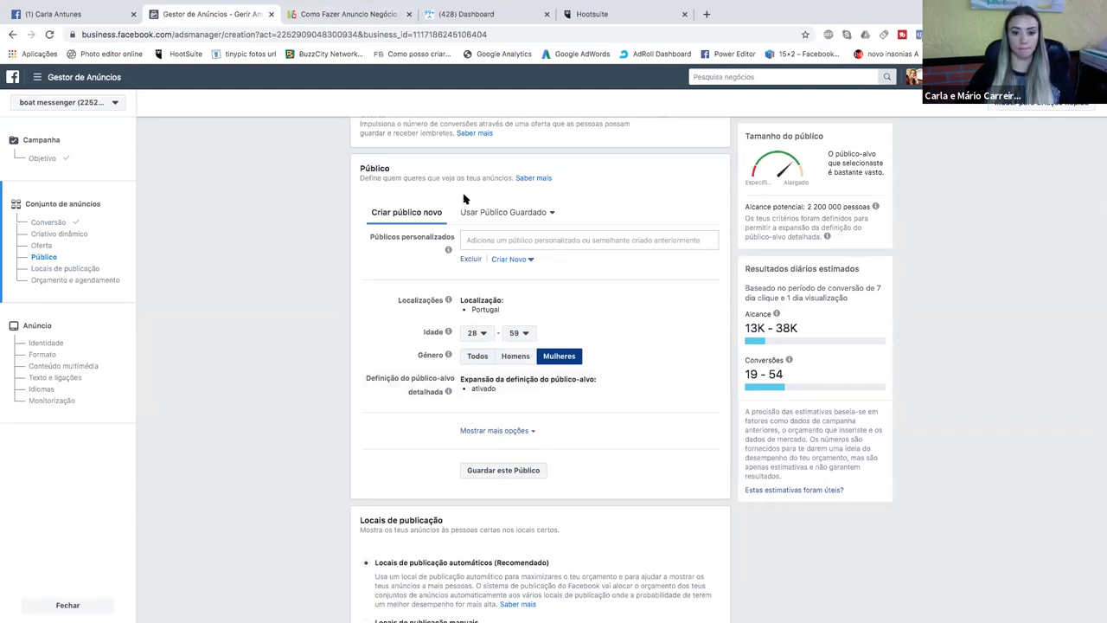
Check the lesson page's placement instructions and switch the Ads Manager ad set to manual placements, deselecting Audience Network and Messenger.
scroll(463, 199, "down", 2)
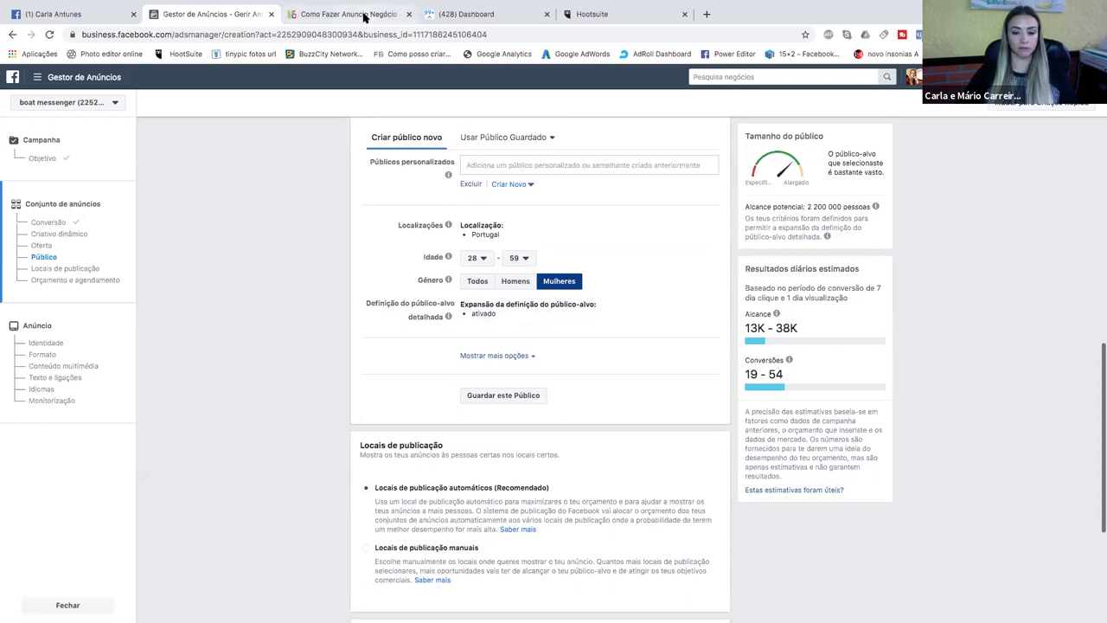
left_click(364, 18)
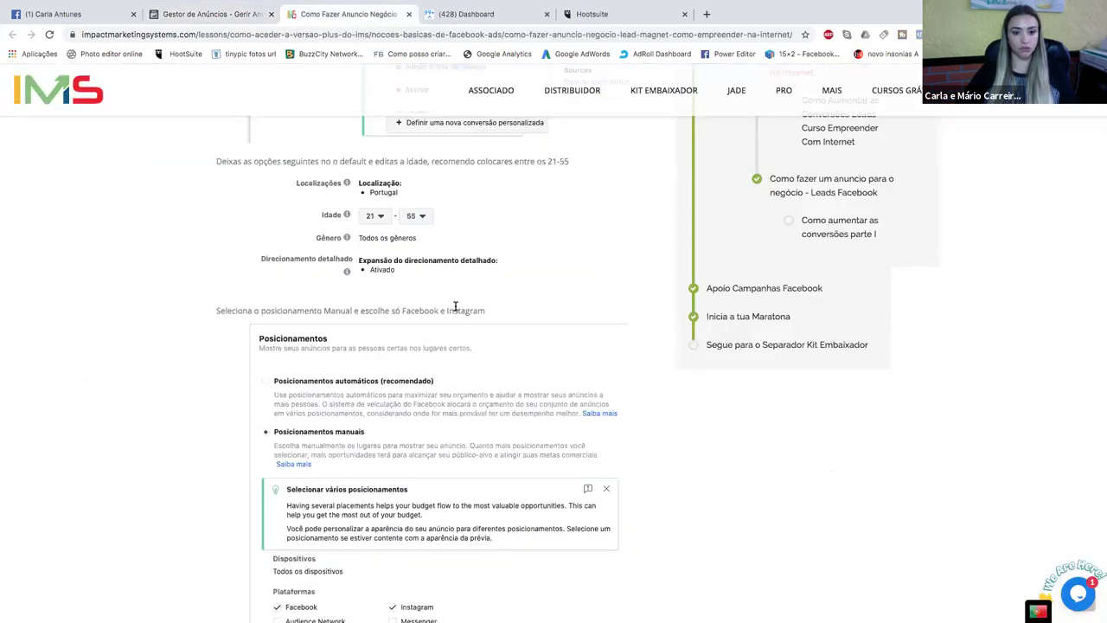
scroll(446, 335, "down", 5)
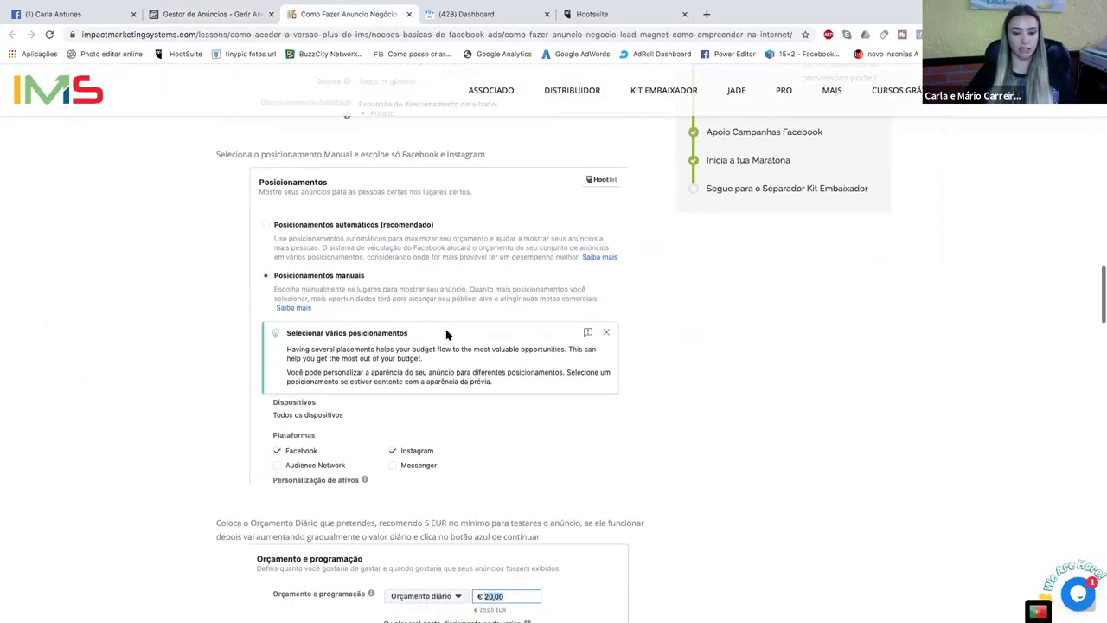
scroll(446, 332, "down", 2)
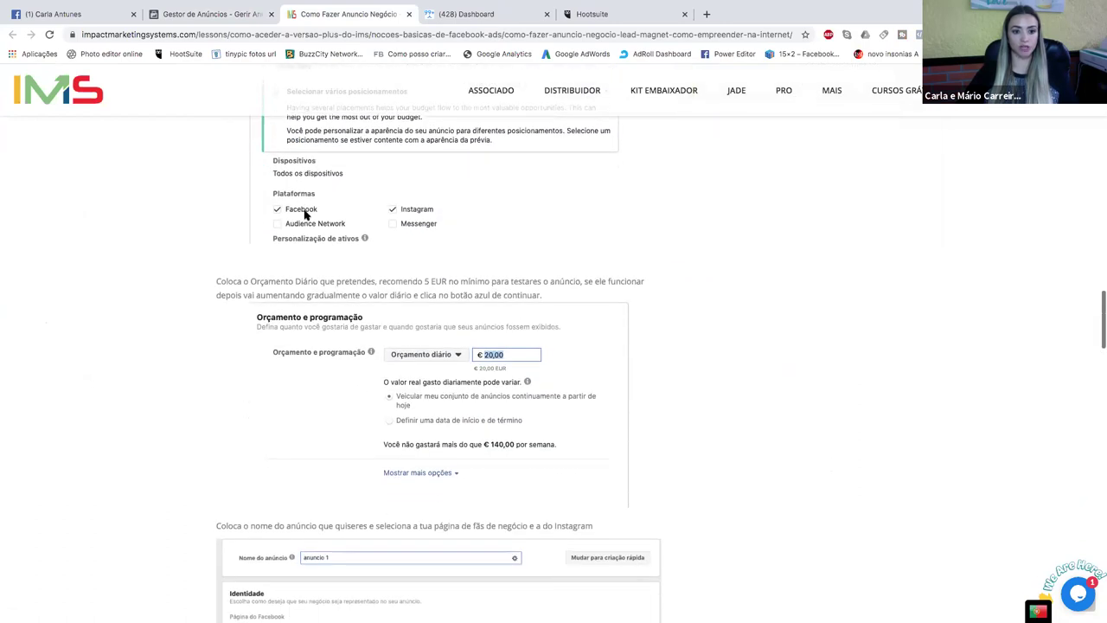
left_click(250, 15)
scroll(552, 372, "down", 5)
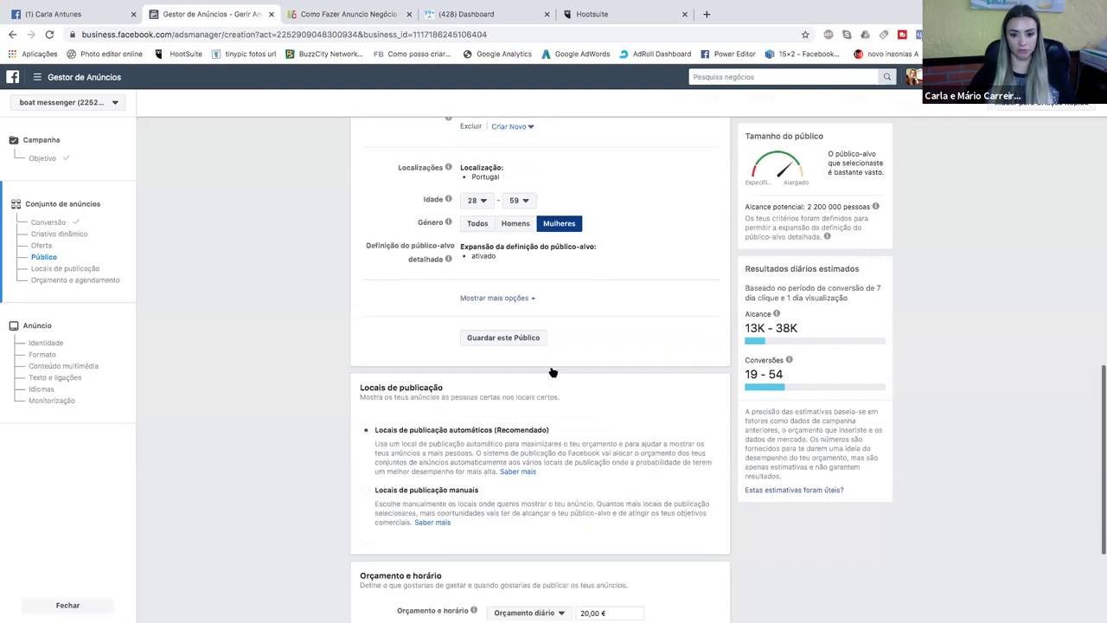
scroll(550, 346, "down", 1)
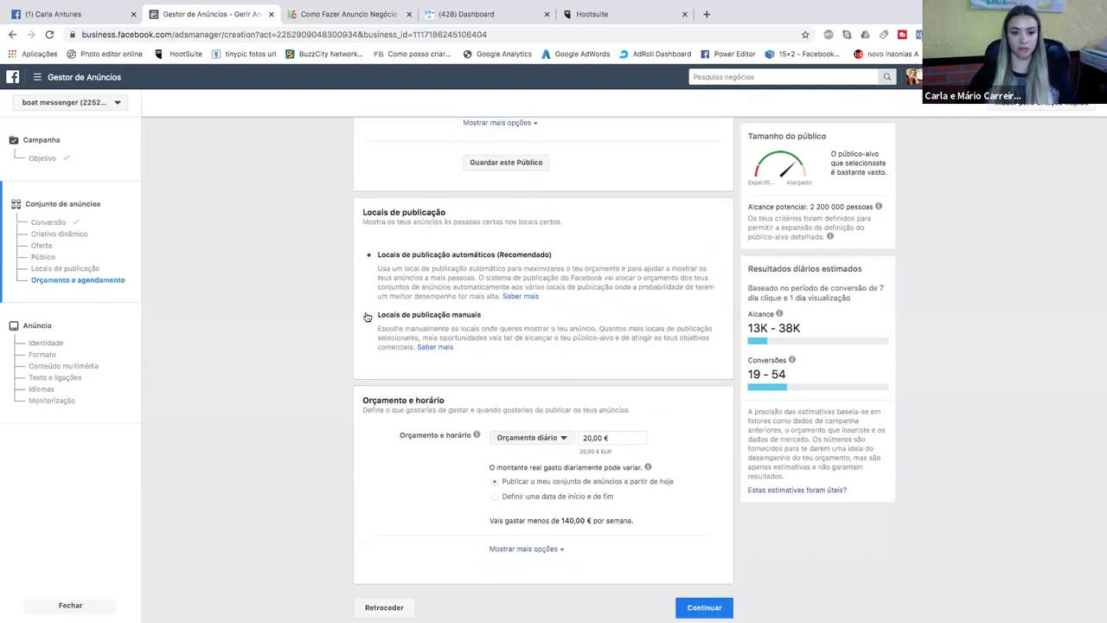
left_click(370, 318)
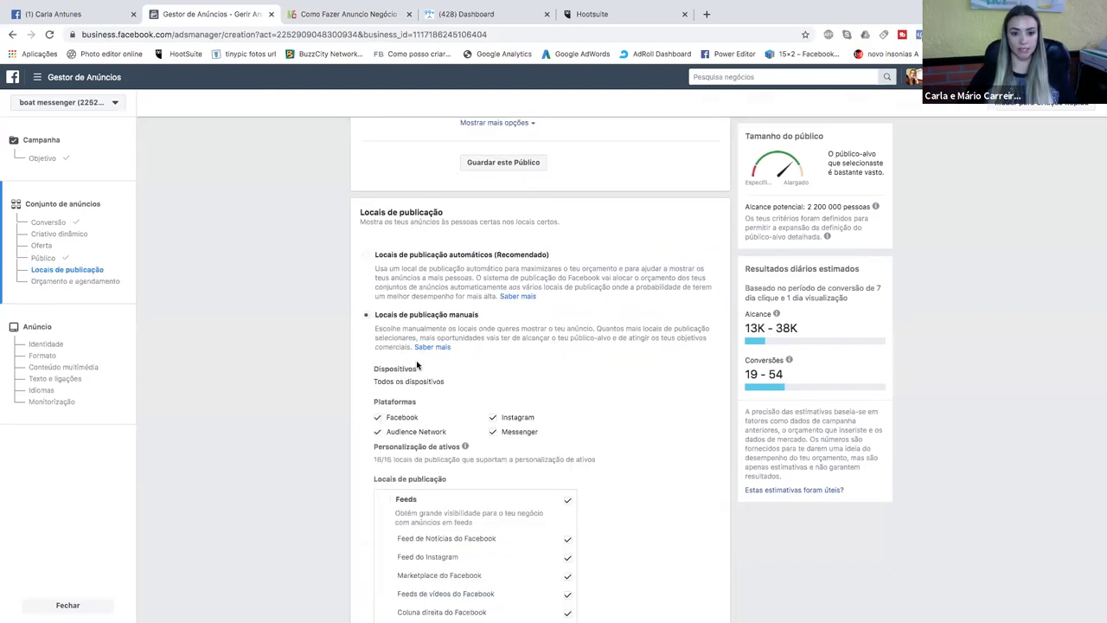
scroll(417, 364, "down", 2)
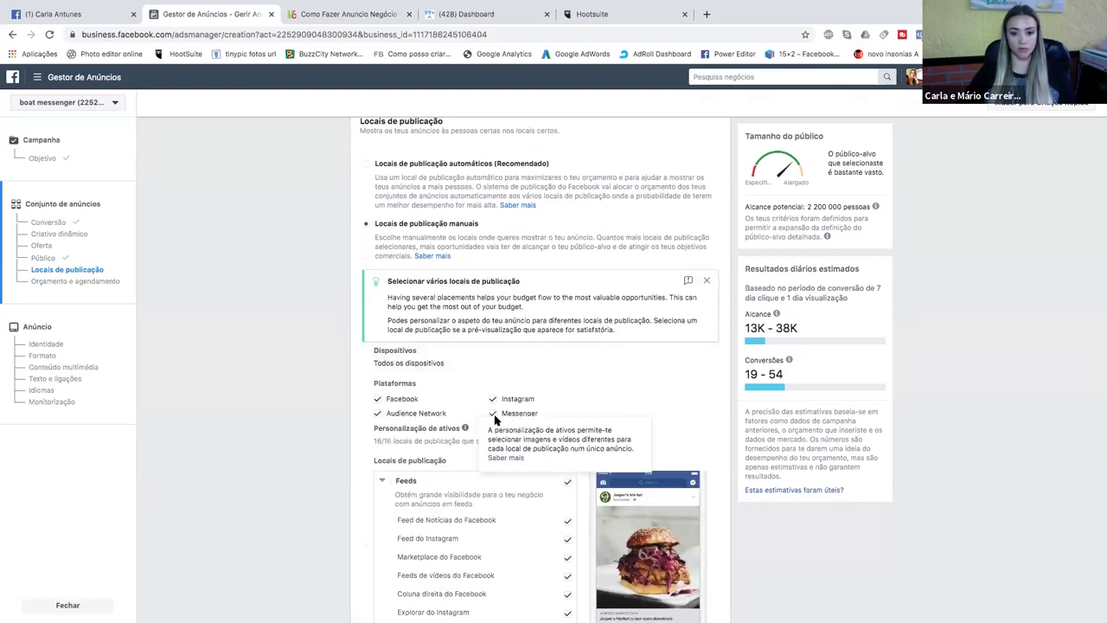
left_click(378, 413)
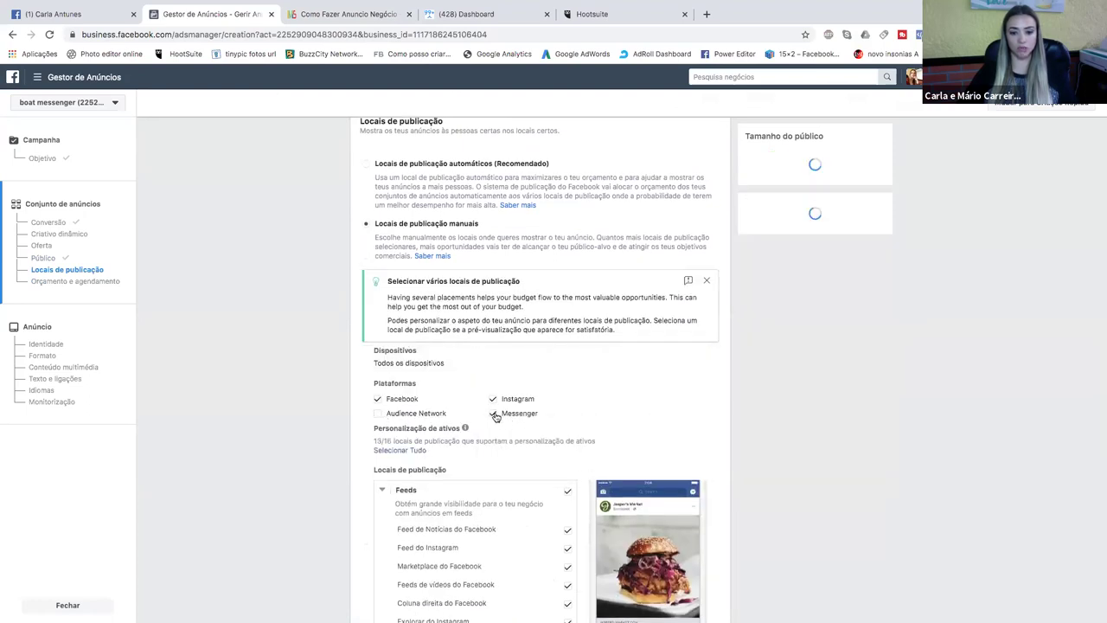
left_click(494, 412)
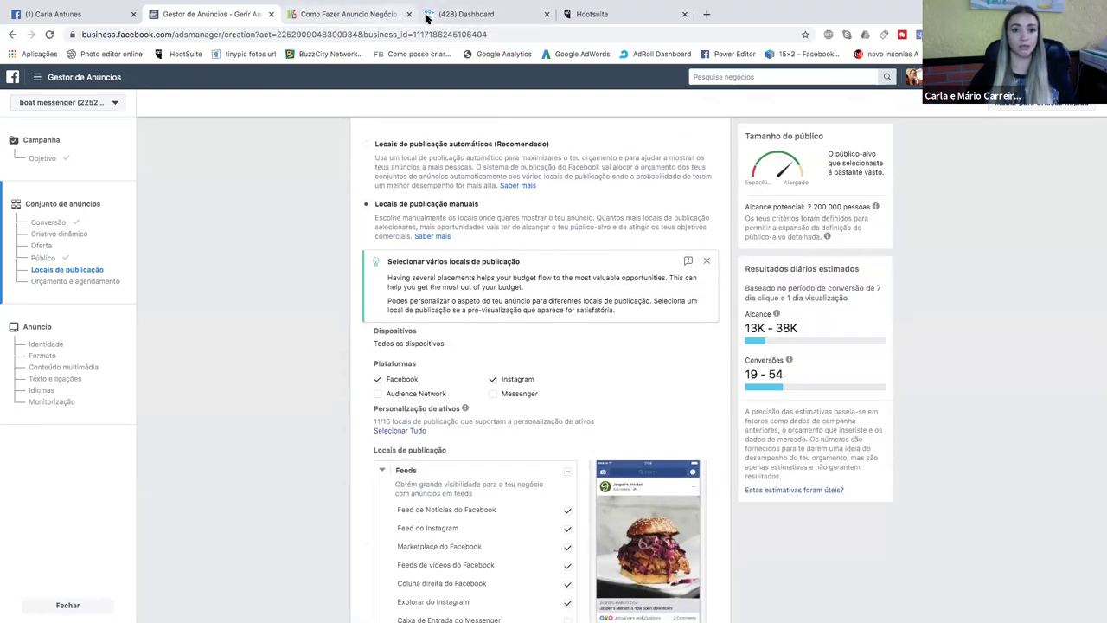
Review the lesson page's daily budget recommendation and dismiss the Audience Network removal notice in the ad set's placements section.
left_click(371, 24)
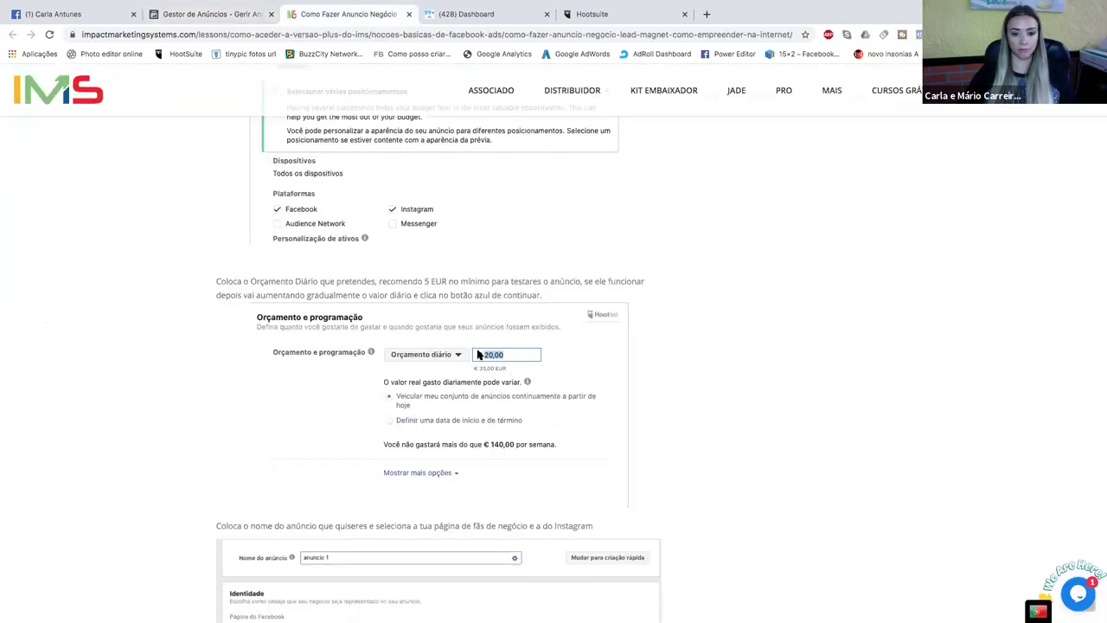
scroll(481, 346, "down", 2)
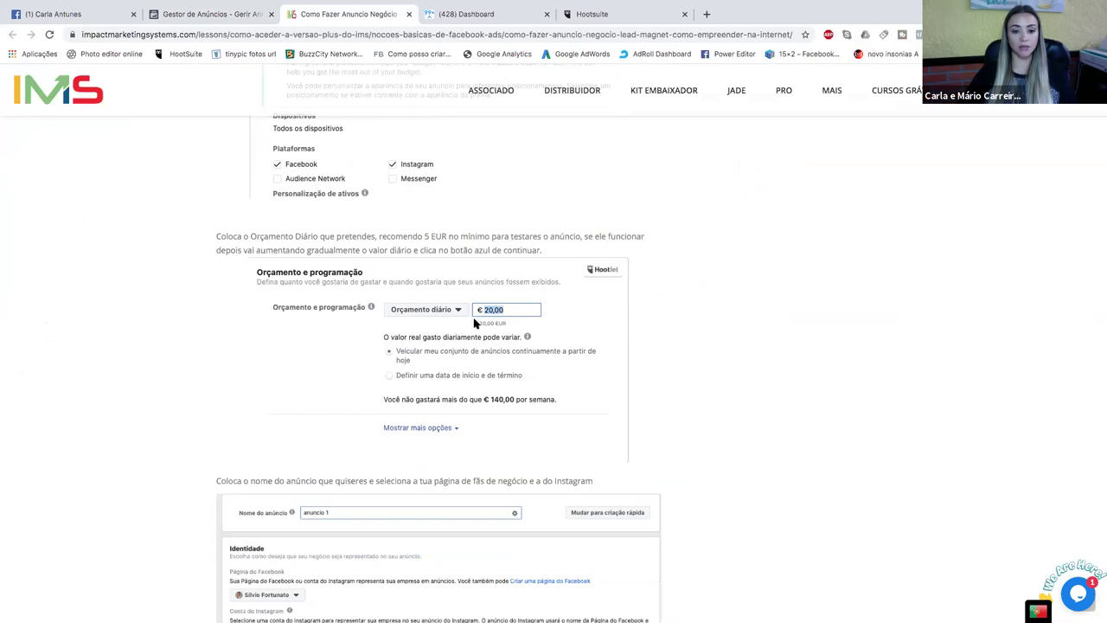
scroll(468, 341, "down", 3)
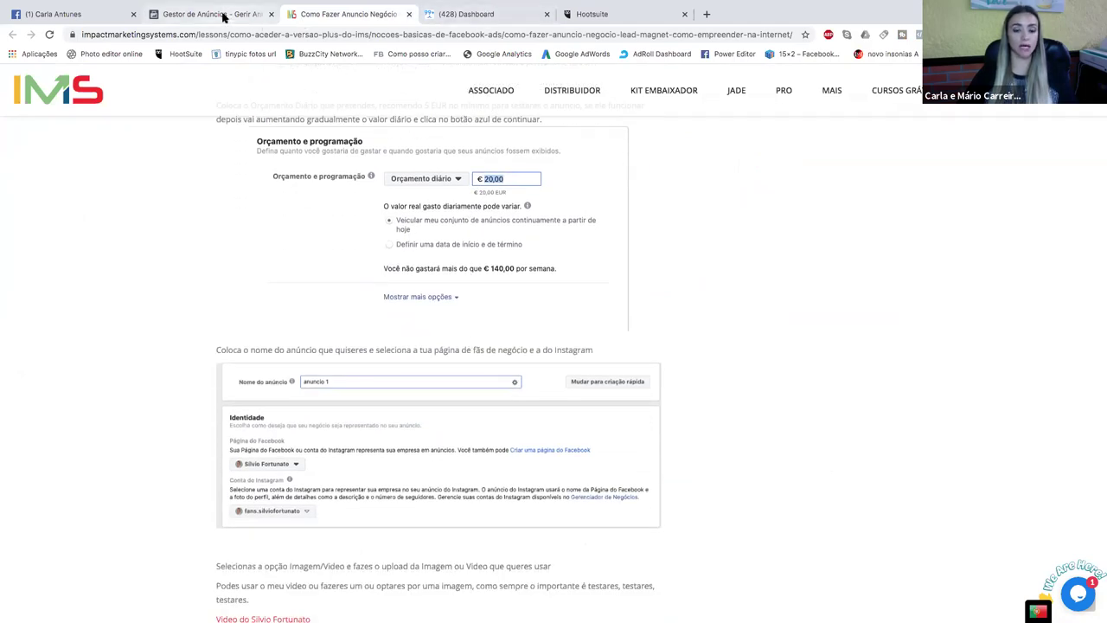
key("ctrl+shift+Tab")
scroll(521, 367, "down", 5)
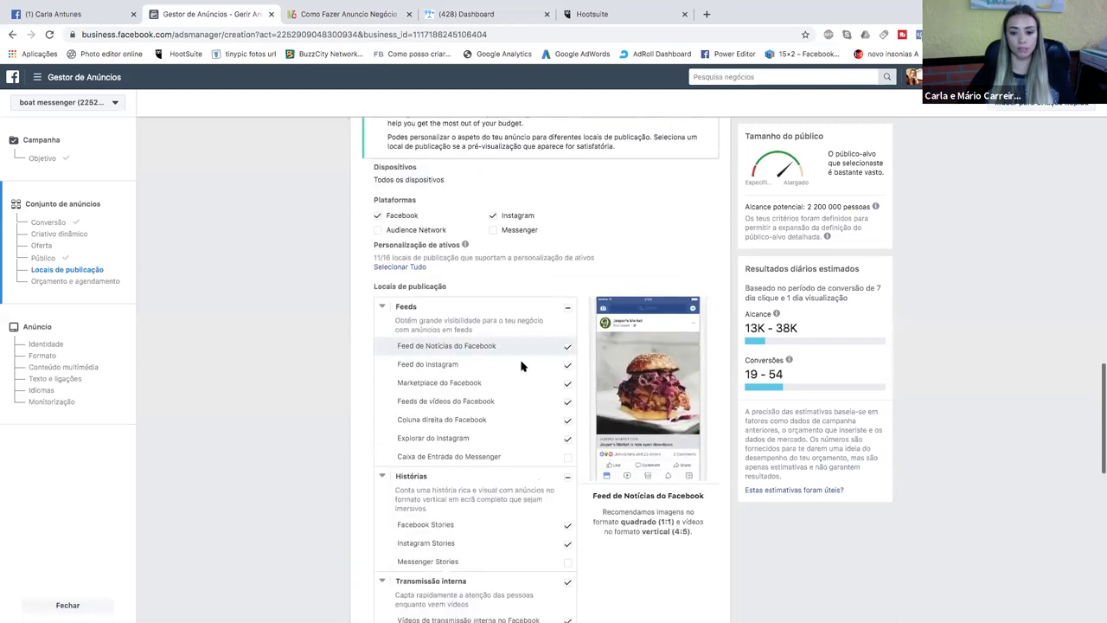
scroll(521, 367, "down", 5)
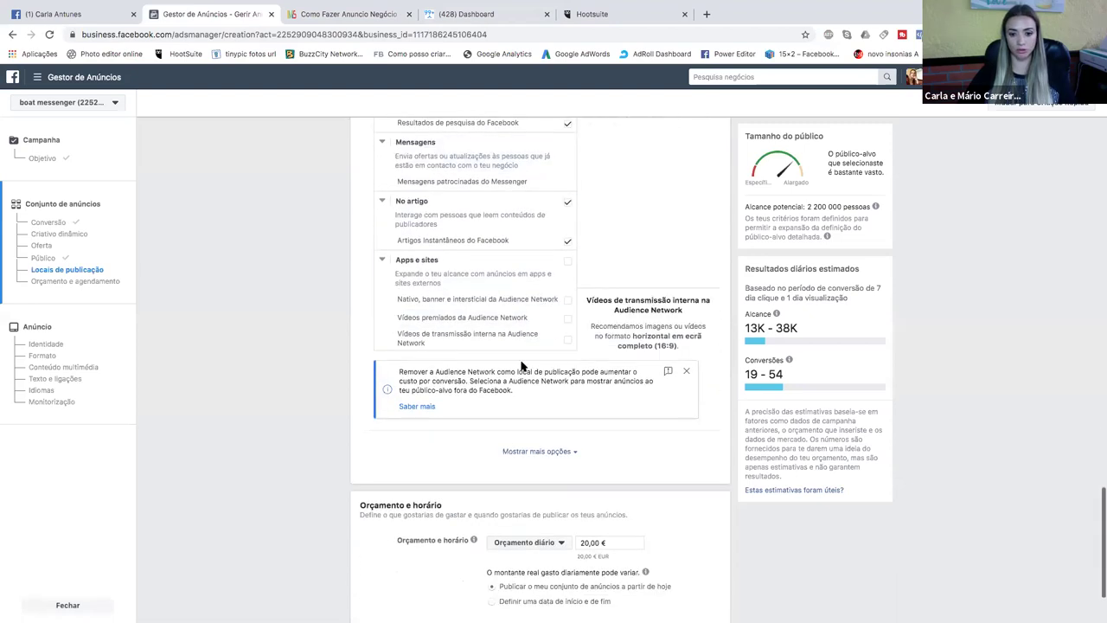
left_click(689, 369)
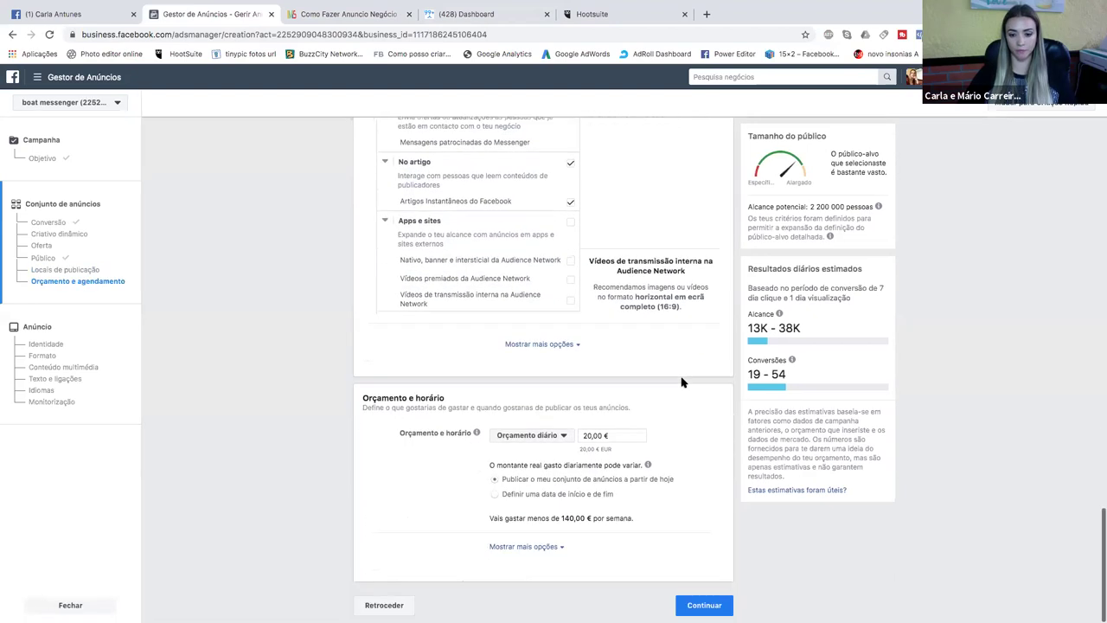
Set the ad set's daily budget to 5,00 € and continue to the ad.
left_click(591, 435)
key("BackSpace")
key("BackSpace")
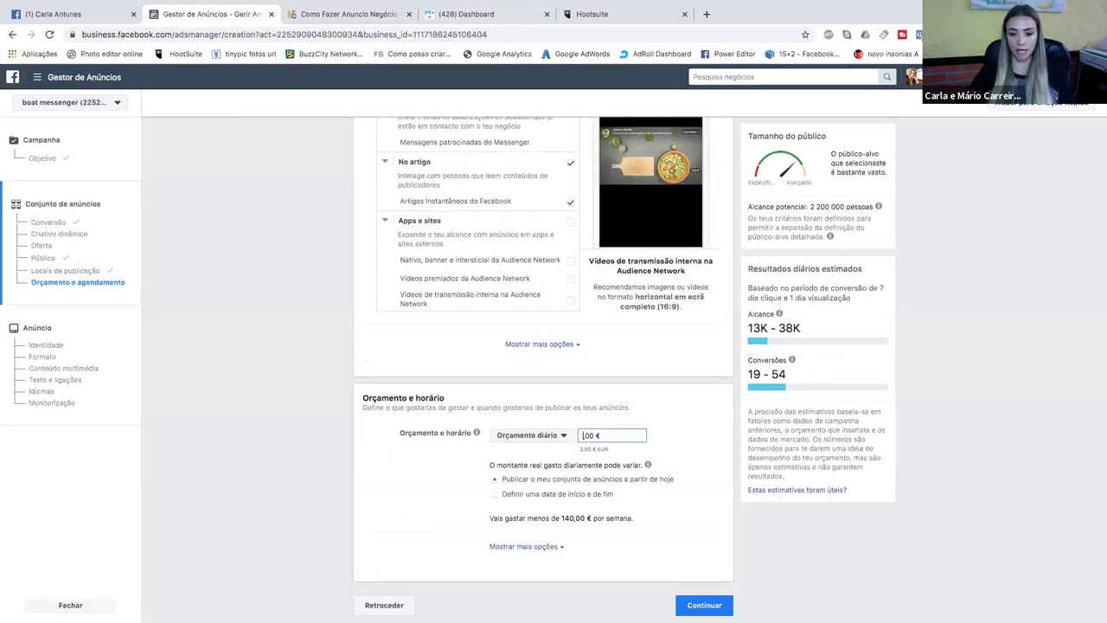
type("1")
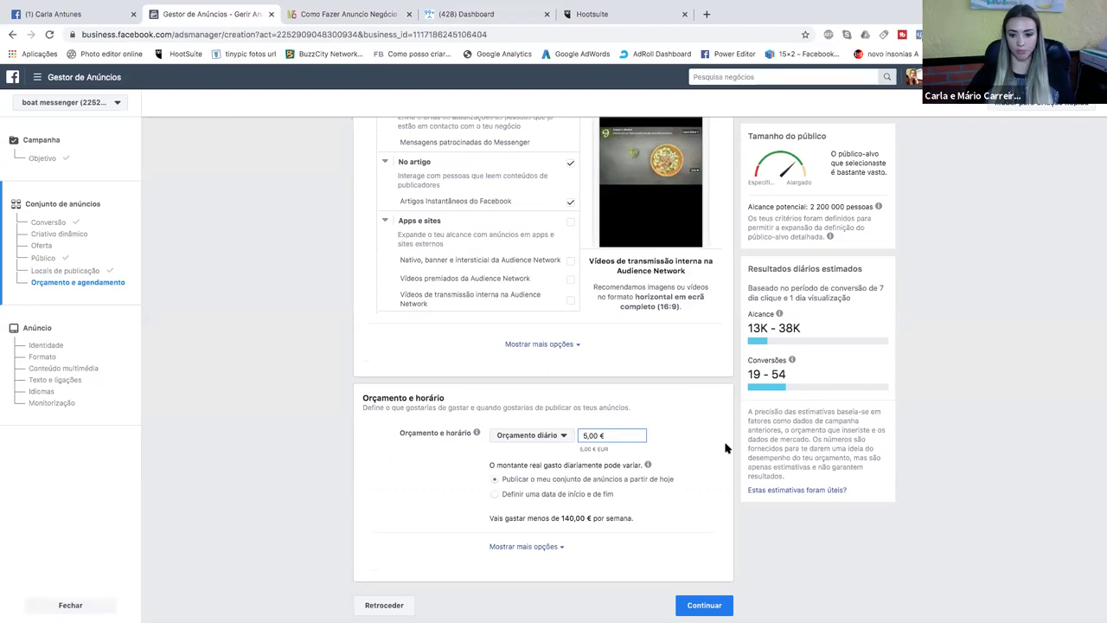
left_click(689, 447)
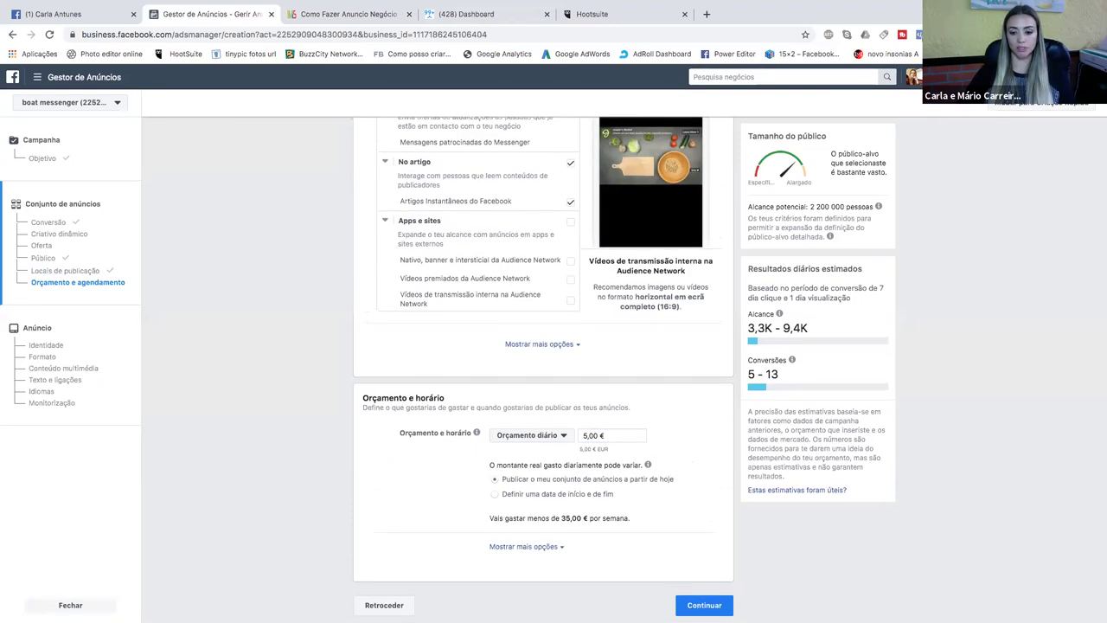
left_click(704, 603)
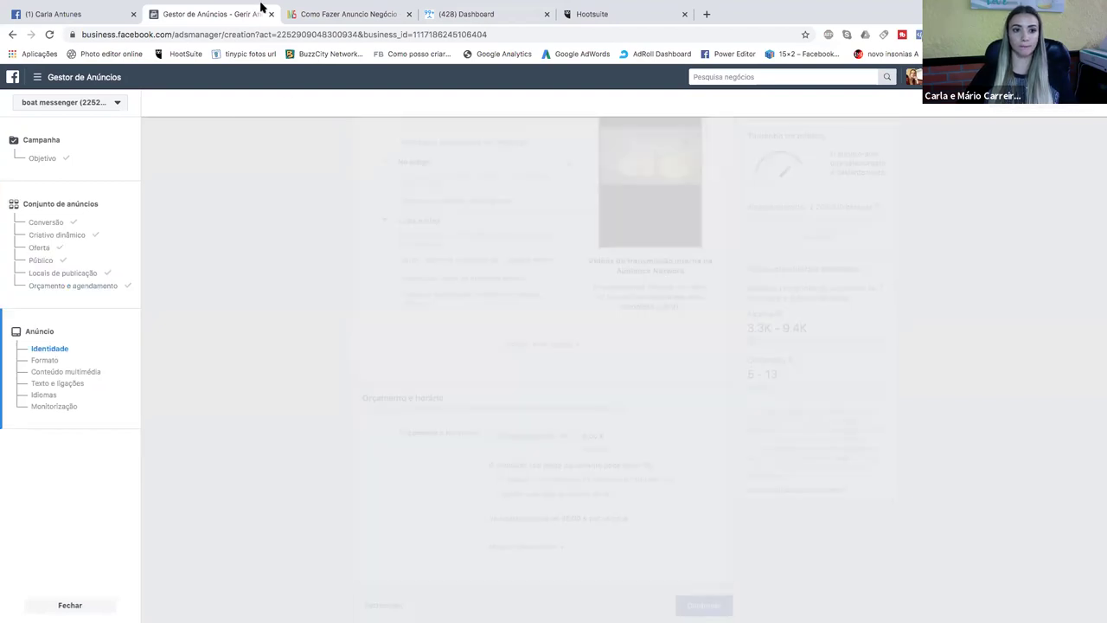
Review the lesson page's ad name and identity instructions and name the ad in Ads Manager "Conversões video" plus the advertiser's first name.
left_click(327, 17)
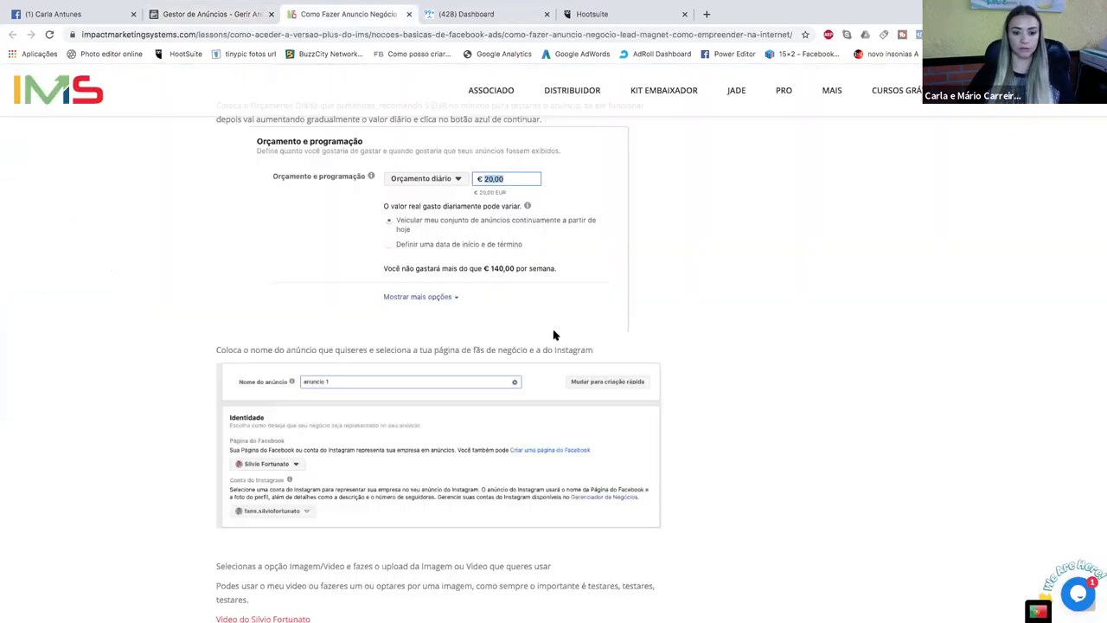
scroll(484, 330, "down", 3)
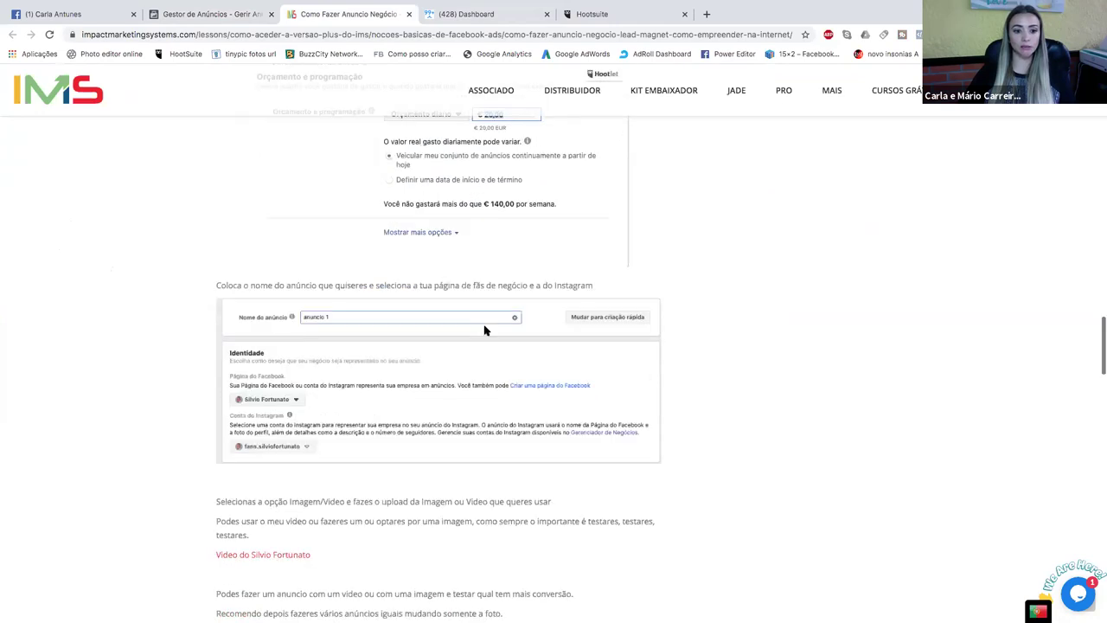
scroll(484, 330, "down", 2)
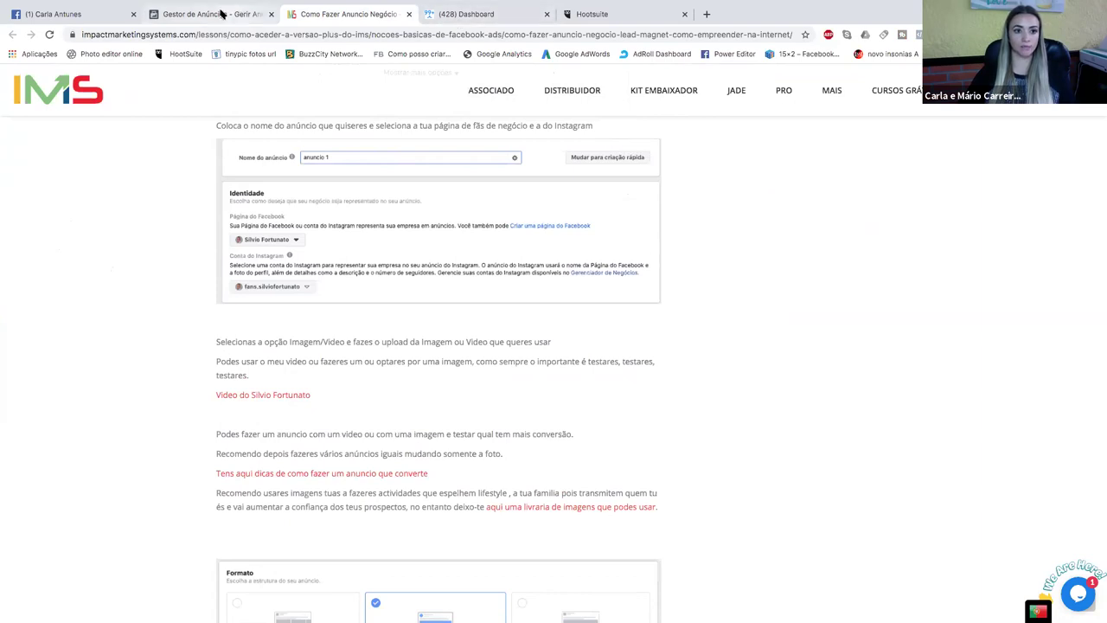
left_click(222, 14)
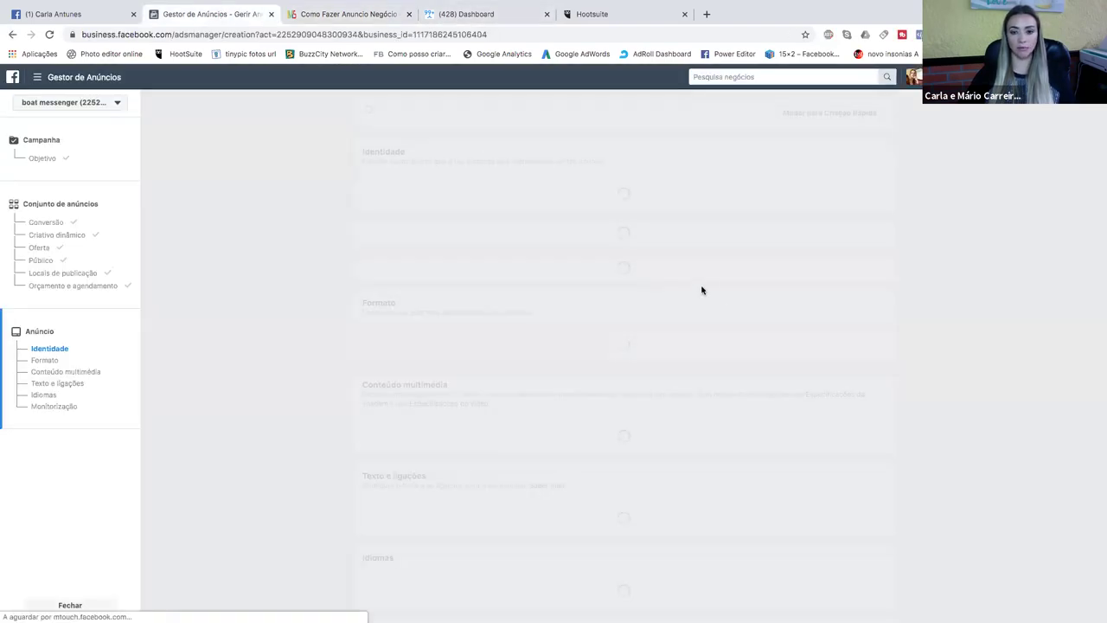
left_click(350, 15)
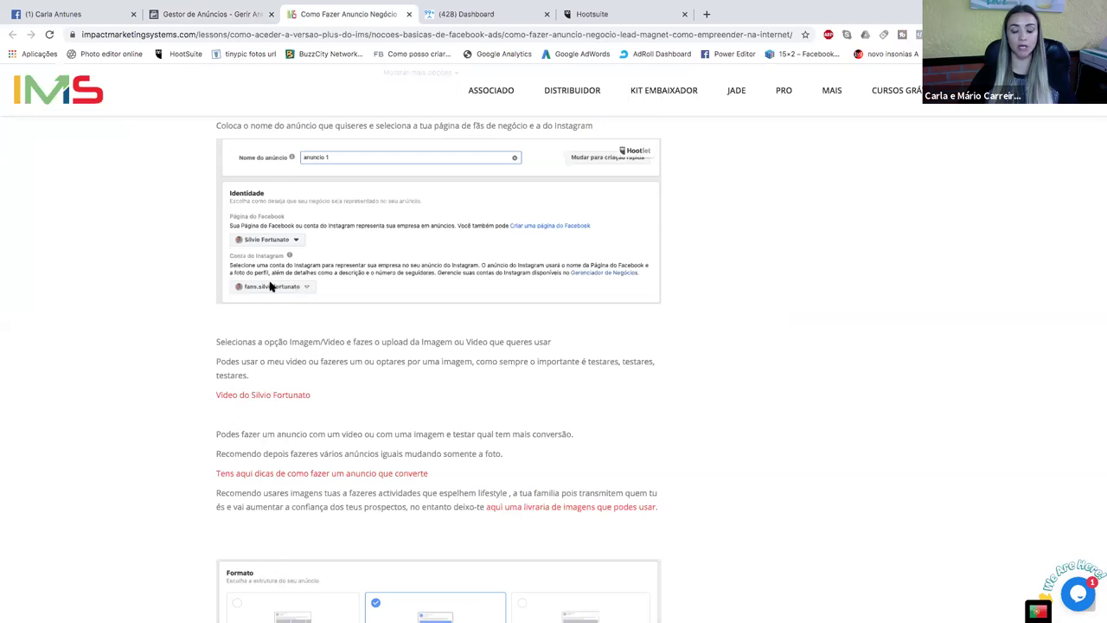
left_click(215, 14)
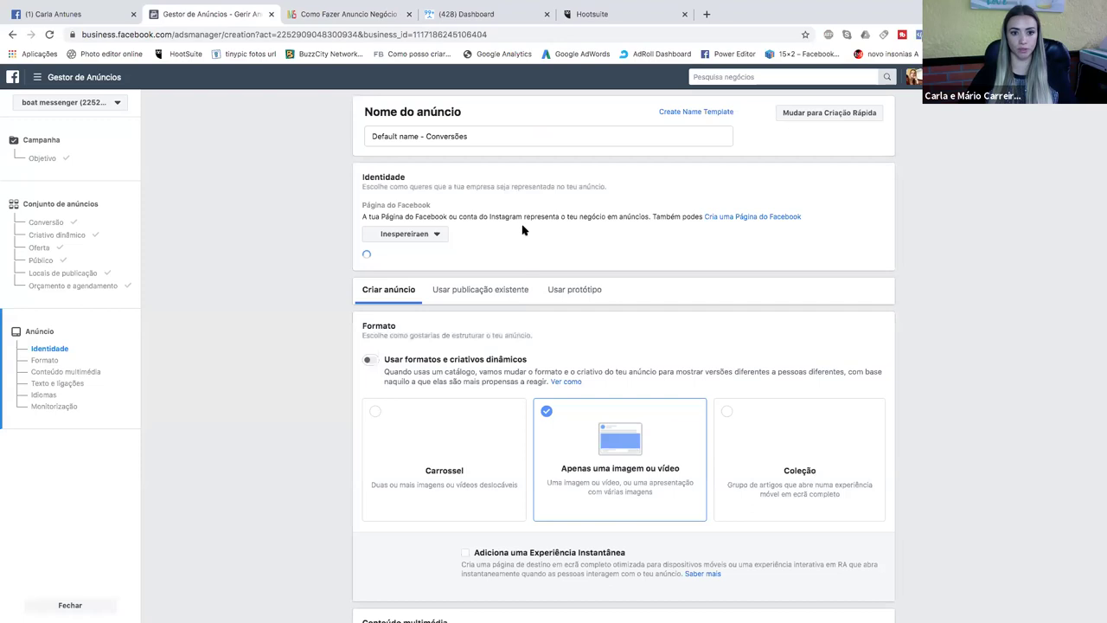
left_click(423, 136)
left_click_drag(424, 135, 321, 135)
key("BackSpace")
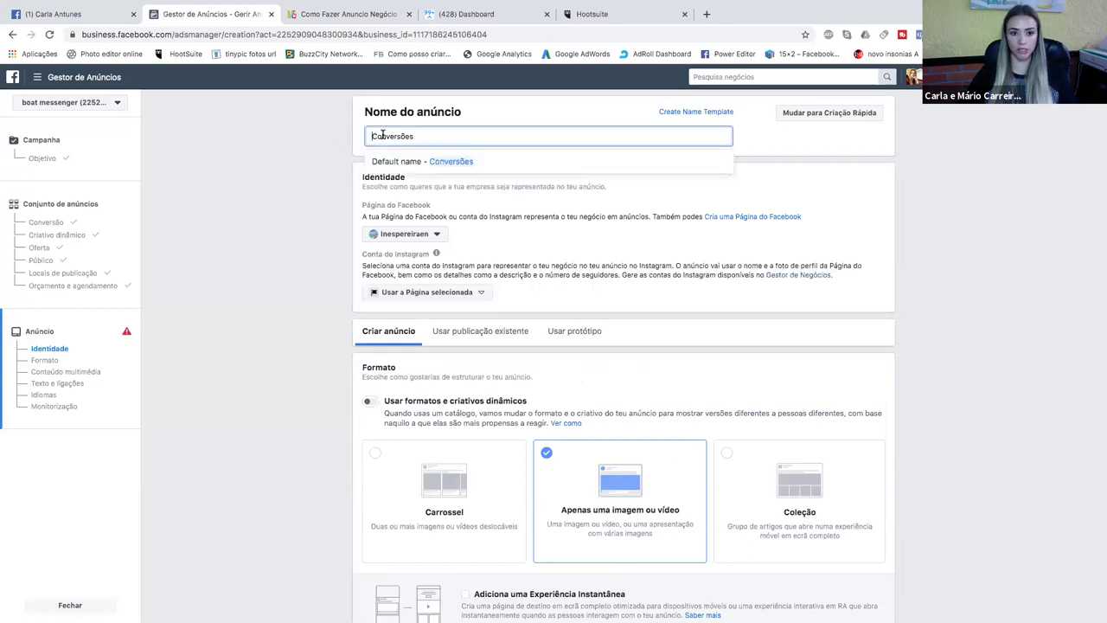
type("vid")
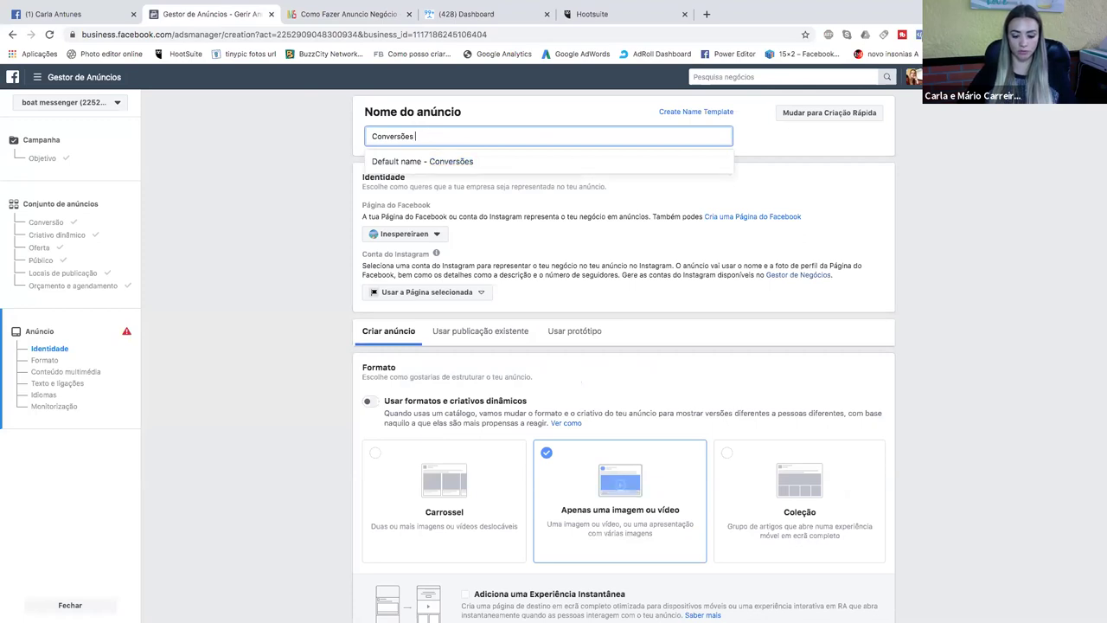
type("eo carla")
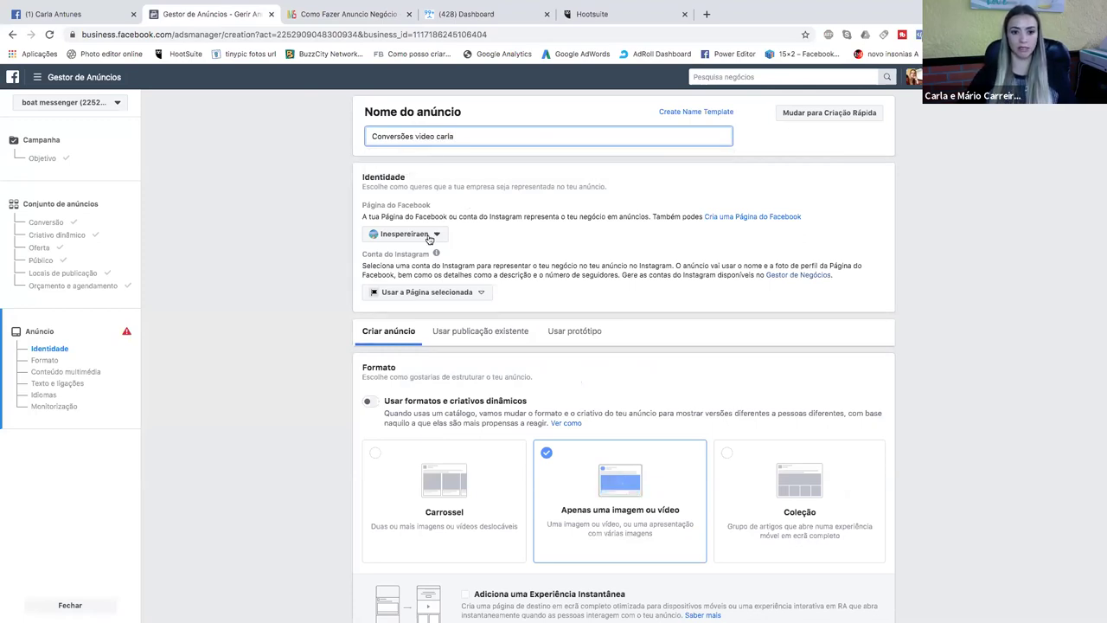
Set the ad's Facebook page to the advertiser's own blog page, found in the two-page business group that bears the advertiser's name.
left_click(429, 235)
scroll(443, 321, "down", 2)
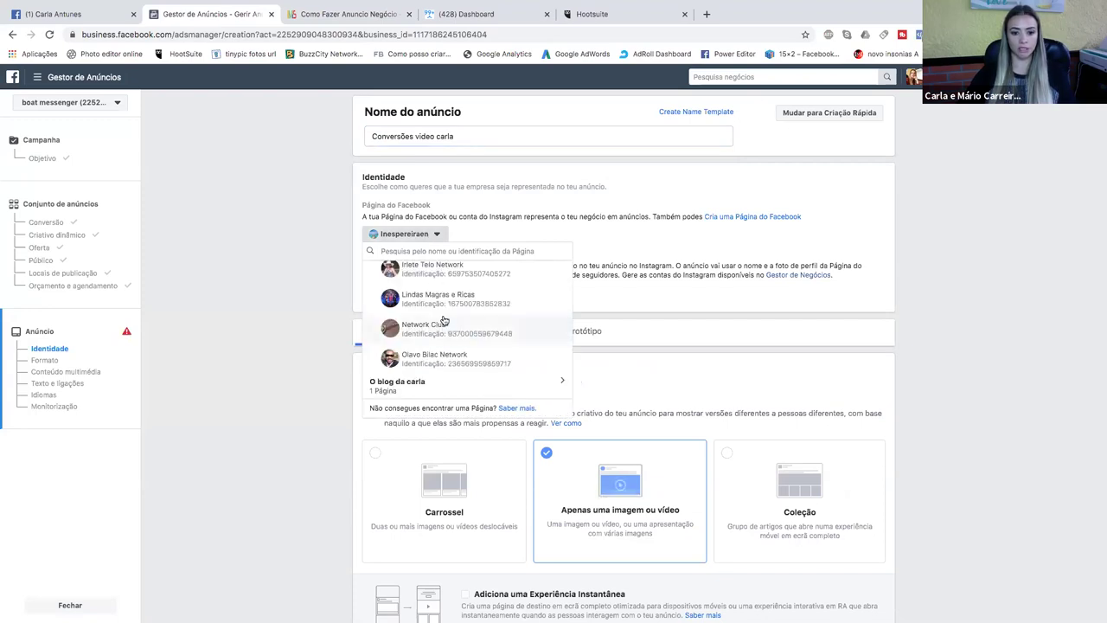
scroll(443, 320, "up", 5)
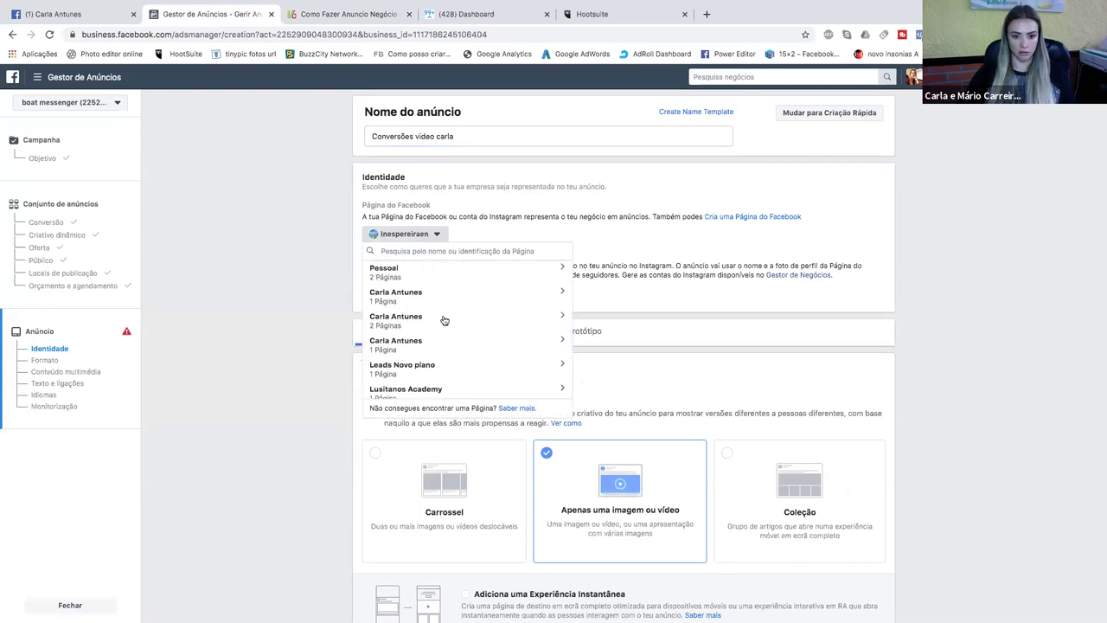
left_click(443, 321)
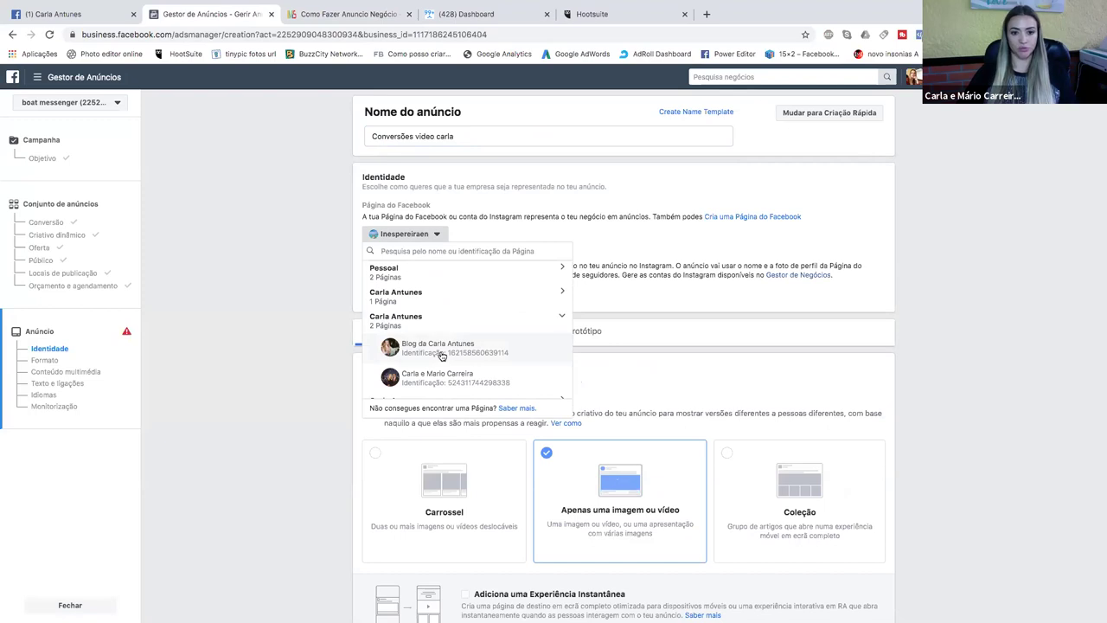
left_click(442, 350)
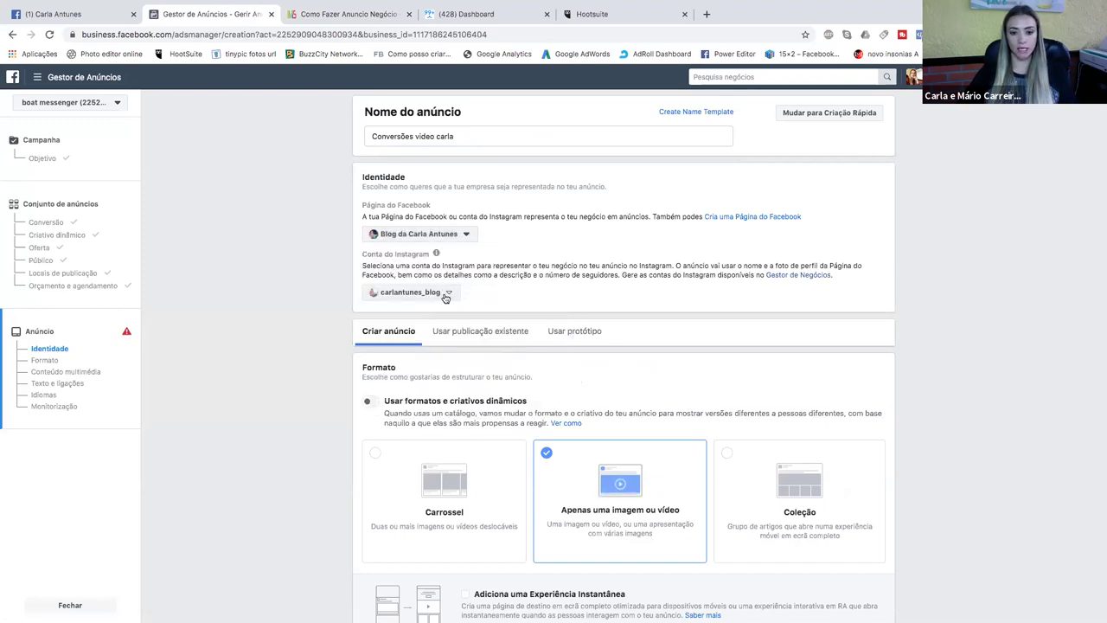
Review the ad's format and media options, and check the lesson page's instructions on using an image or video.
scroll(311, 344, "down", 1)
scroll(311, 344, "down", 3)
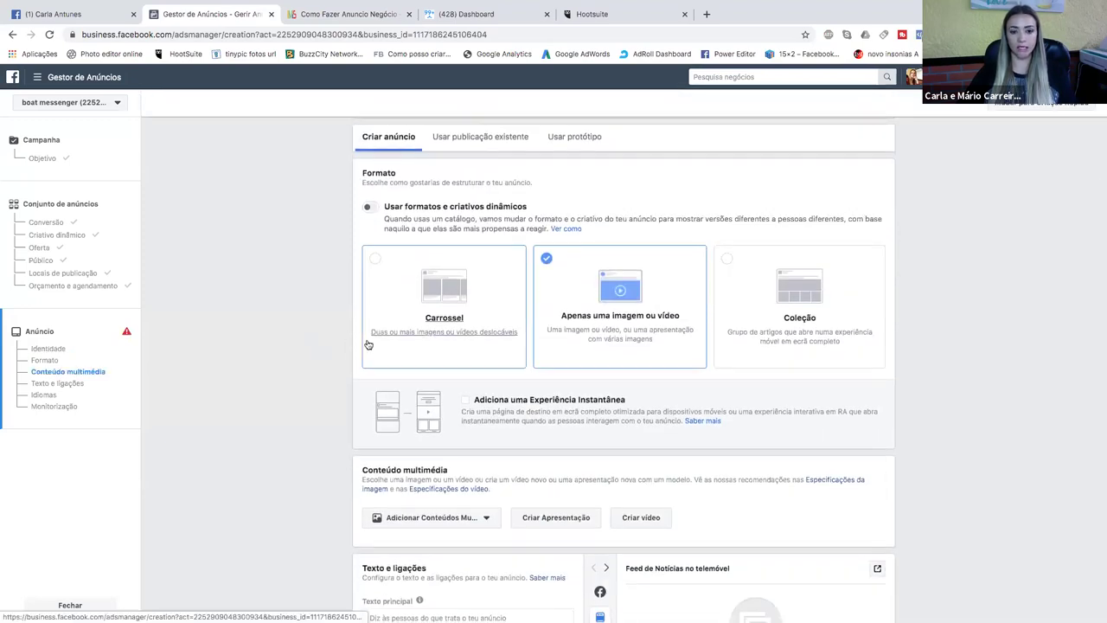
scroll(367, 344, "down", 1)
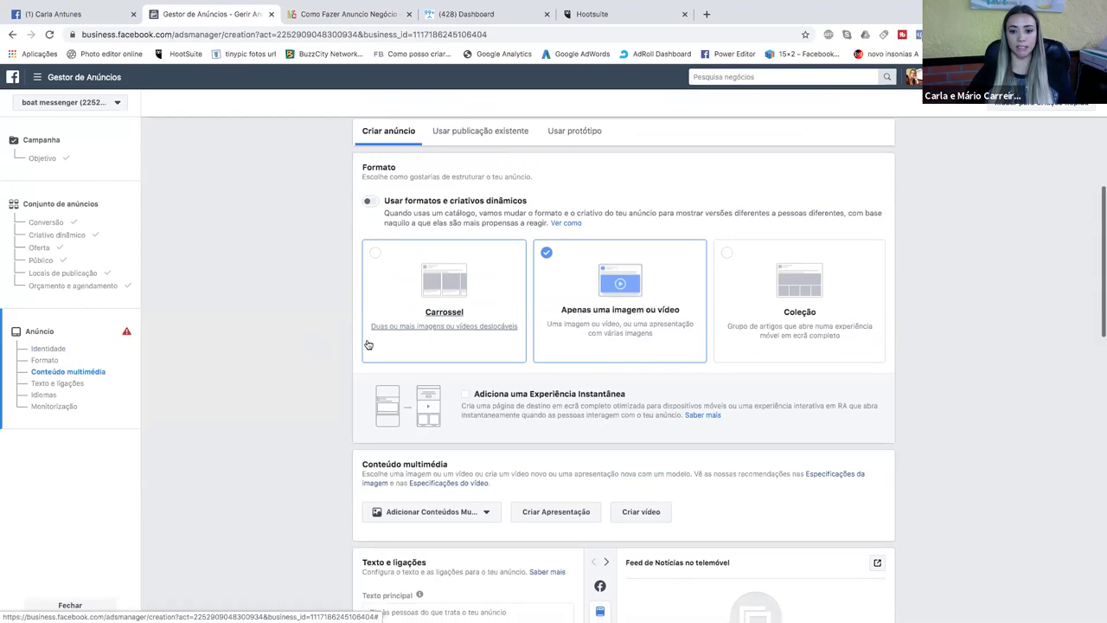
scroll(368, 344, "down", 1)
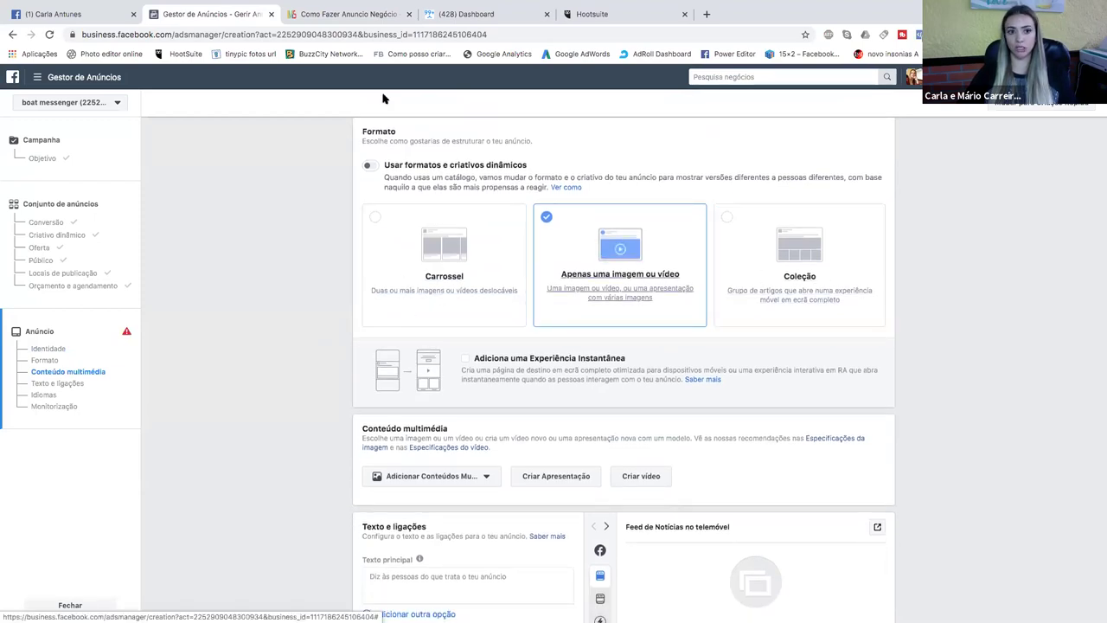
left_click(337, 17)
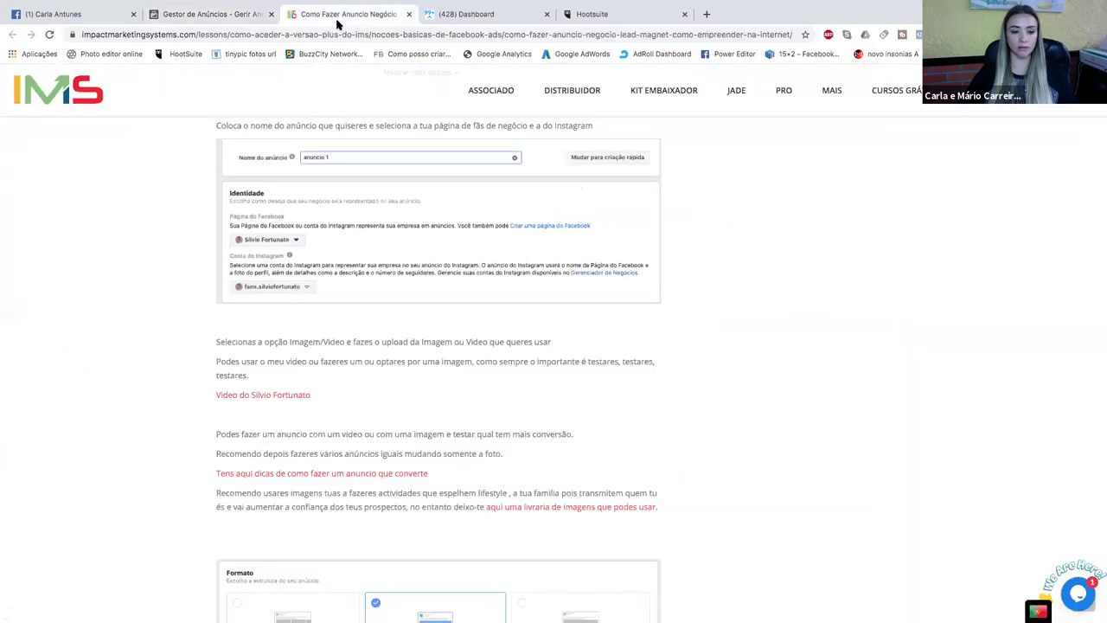
scroll(383, 356, "down", 1)
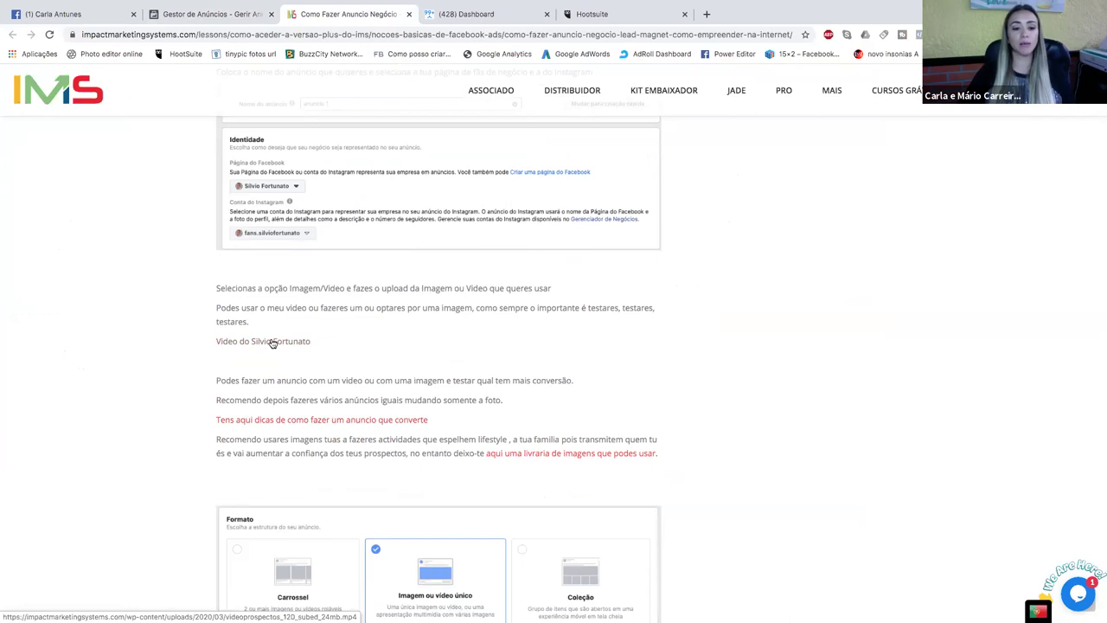
Return to Ads Manager and open the ad's main text for editing, keeping the single image or video format.
left_click(206, 15)
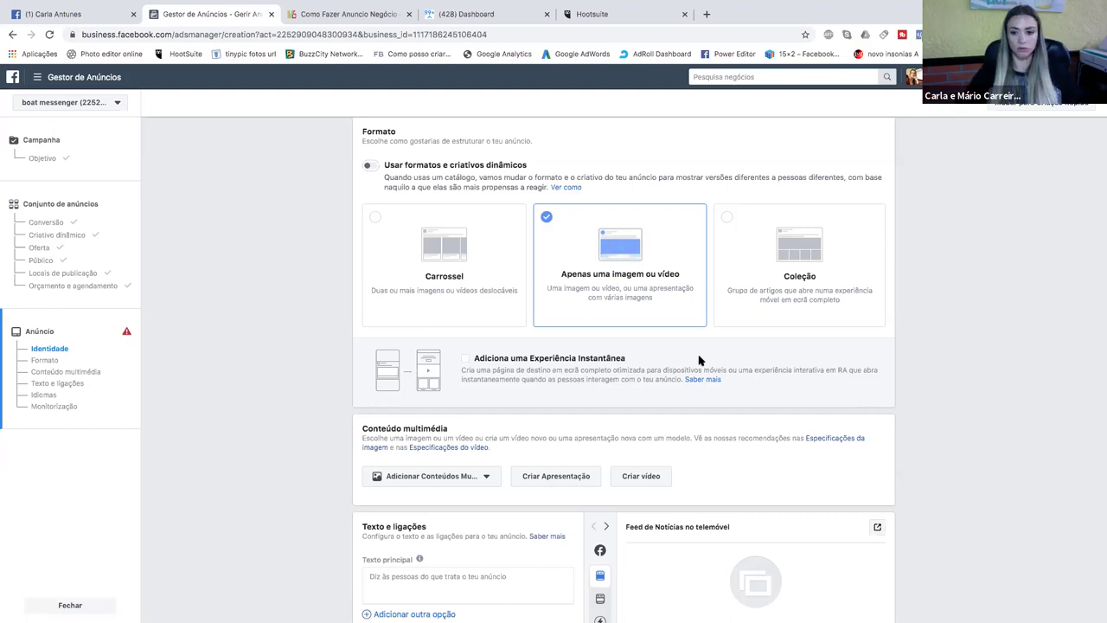
scroll(482, 381, "down", 1)
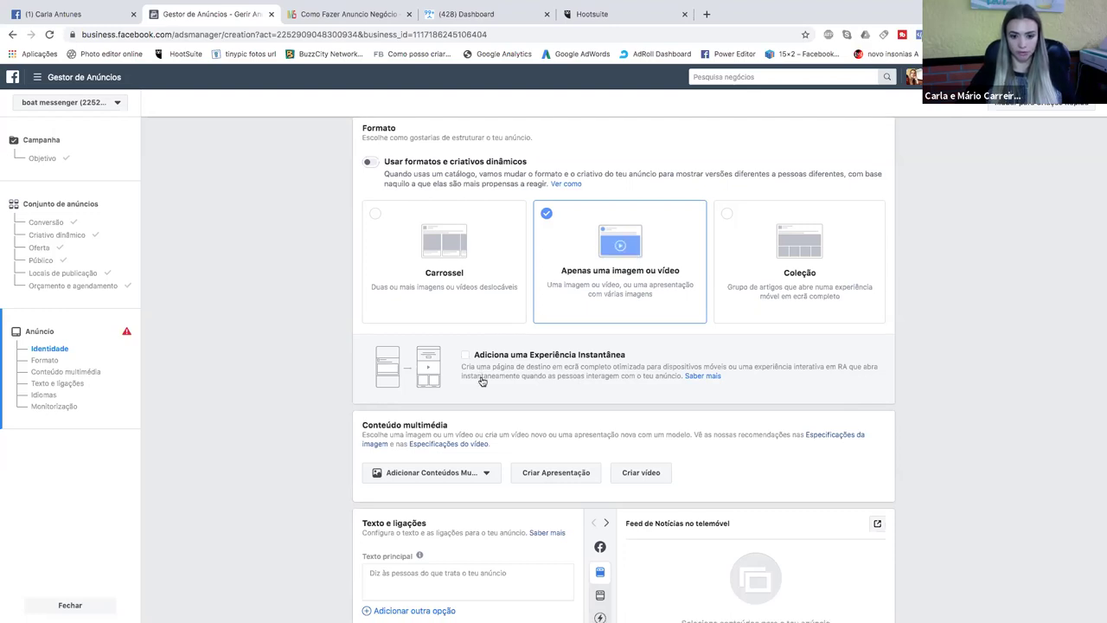
scroll(481, 381, "down", 3)
scroll(486, 370, "down", 1)
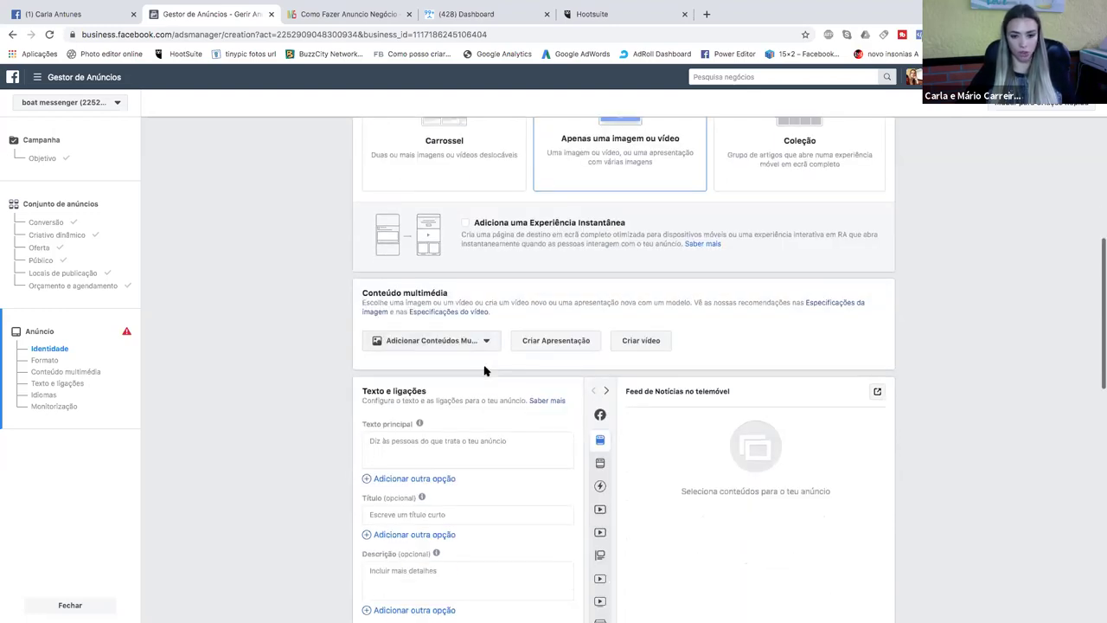
left_click(441, 446)
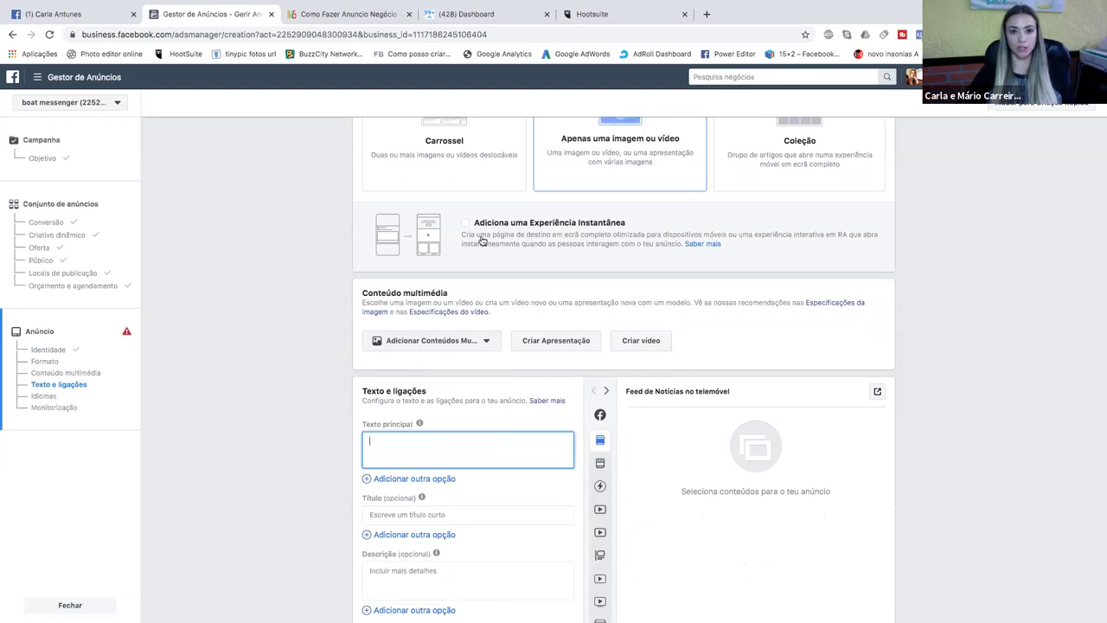
Examine the lesson page's media selection example and its suggested main text, title and description for the ad.
left_click(337, 19)
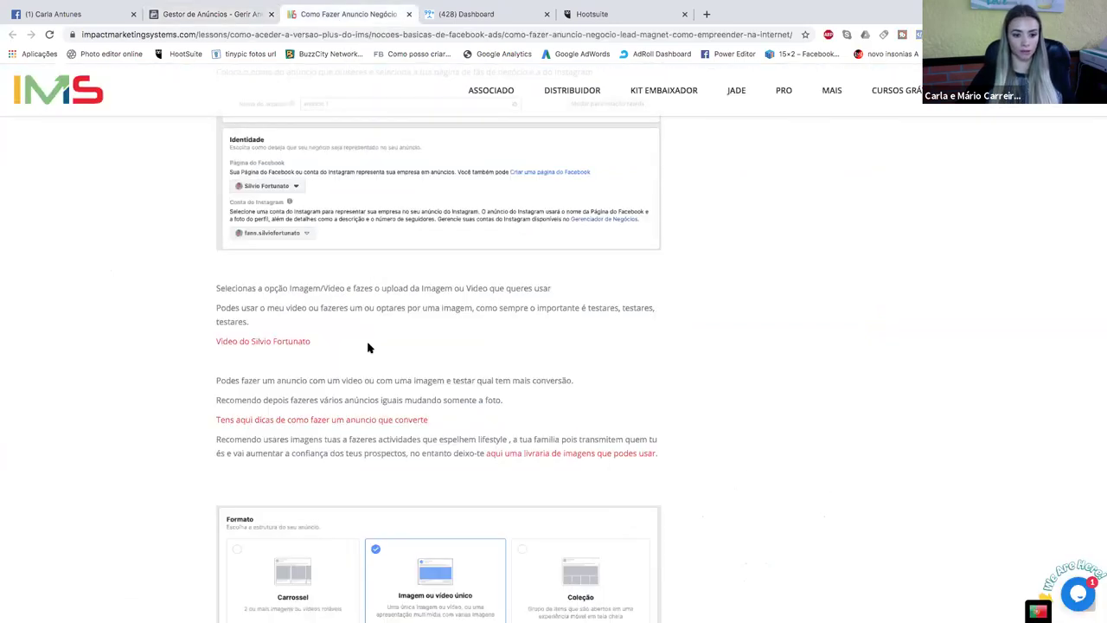
scroll(368, 347, "down", 3)
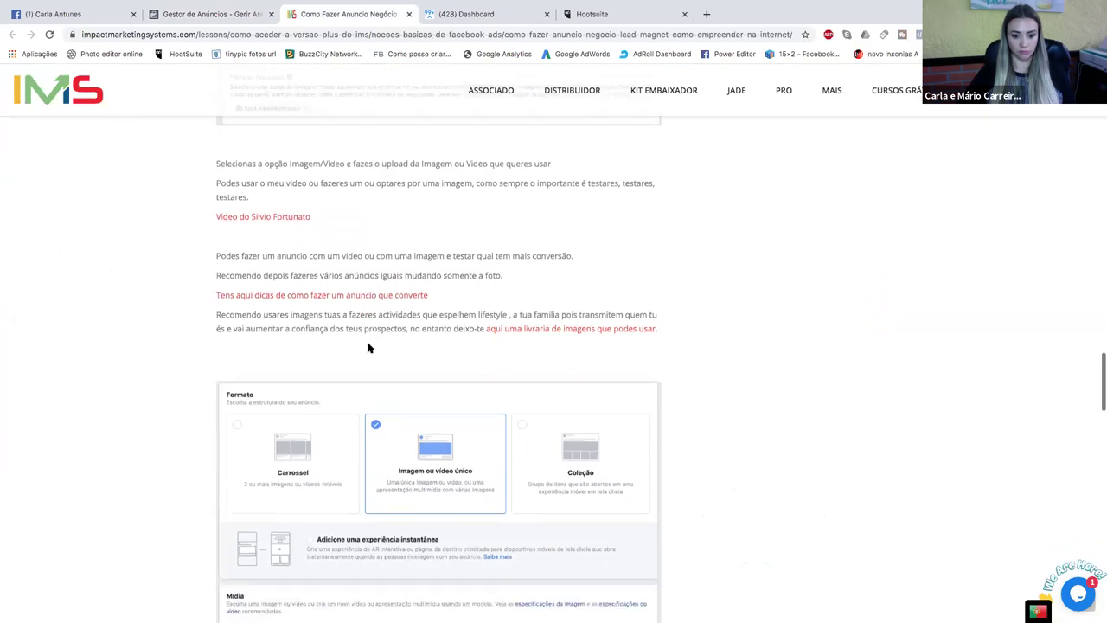
scroll(367, 347, "down", 1)
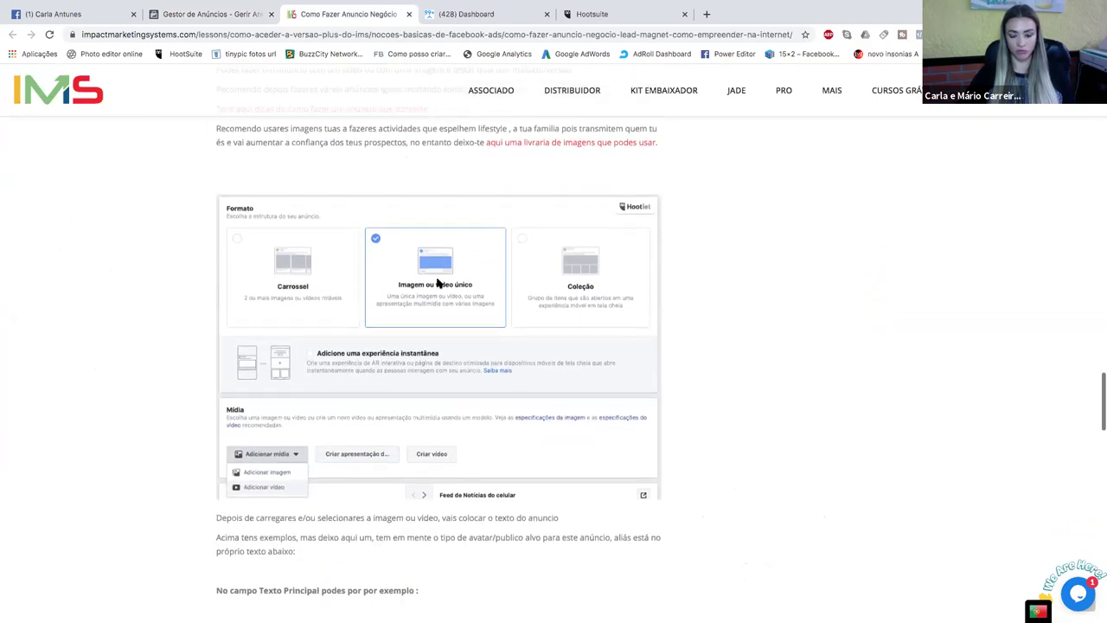
scroll(268, 358, "down", 2)
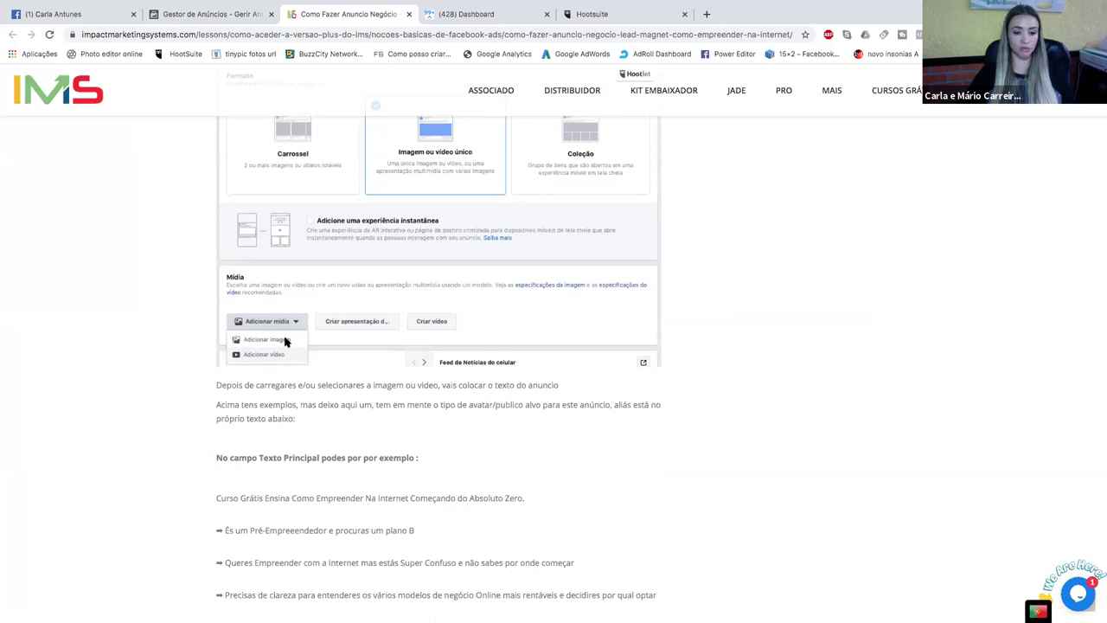
scroll(285, 342, "down", 3)
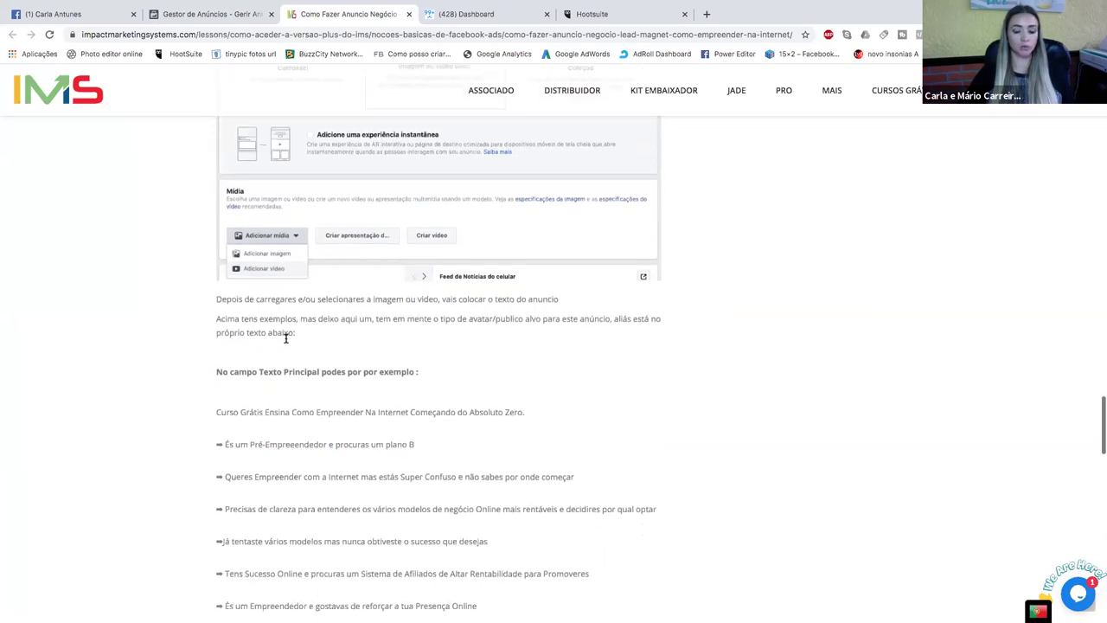
scroll(281, 346, "down", 2)
left_click_drag(346, 383, 400, 412)
left_click(358, 378)
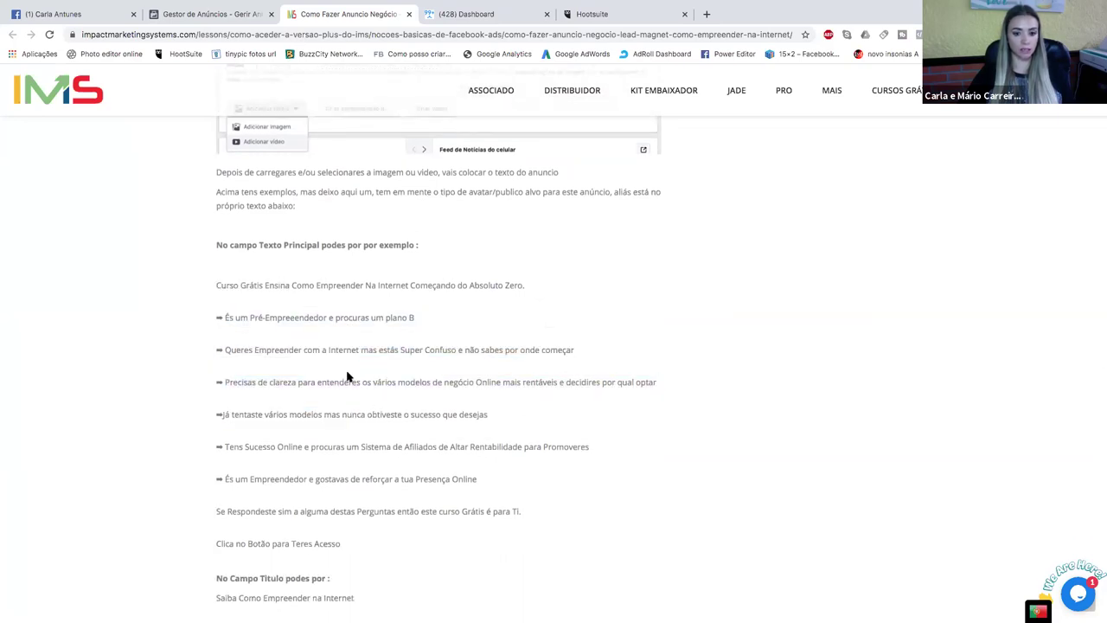
scroll(346, 376, "down", 4)
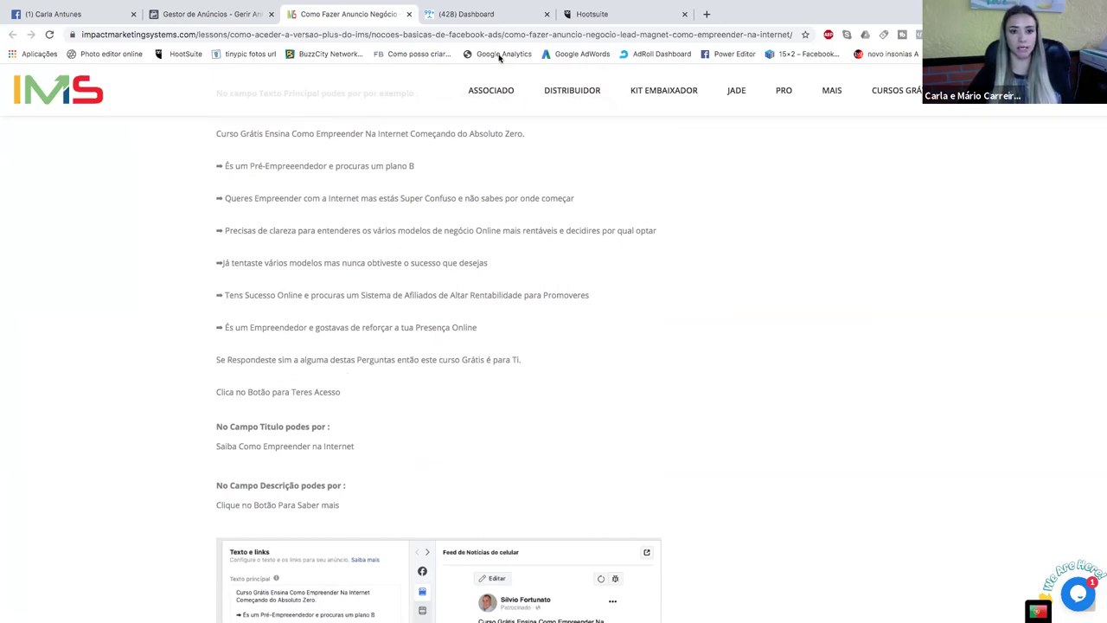
mouse_move(647, 551)
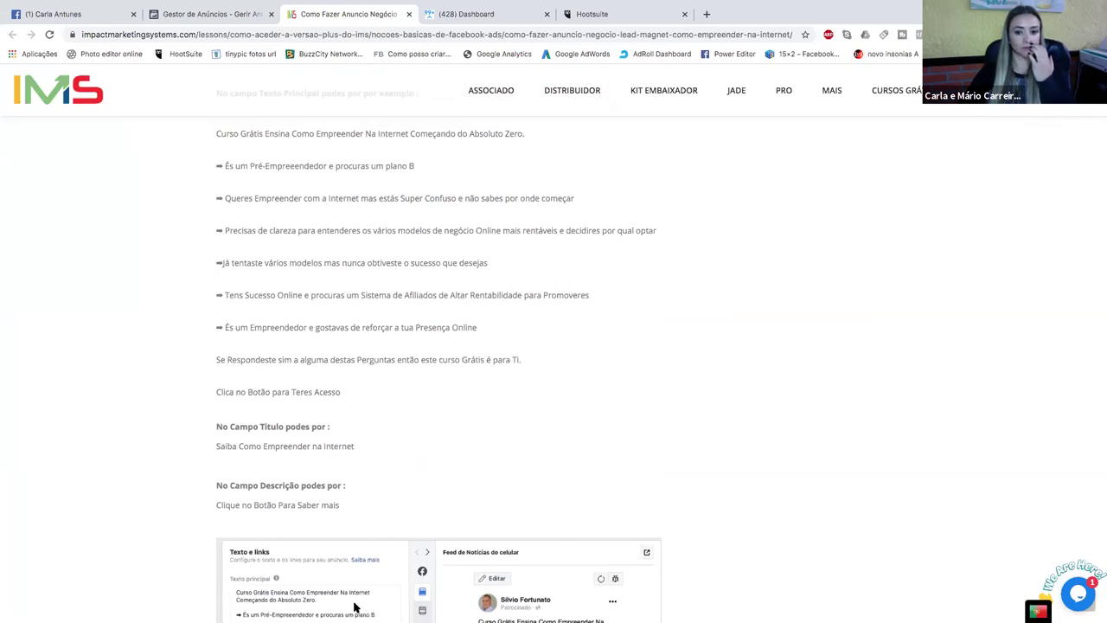
Paste the prepared copy starting "CURSO GRÁTIS Ensina Como EMPREENDER NA INTERNET" into the ad's main text in Ads Manager.
left_click(216, 16)
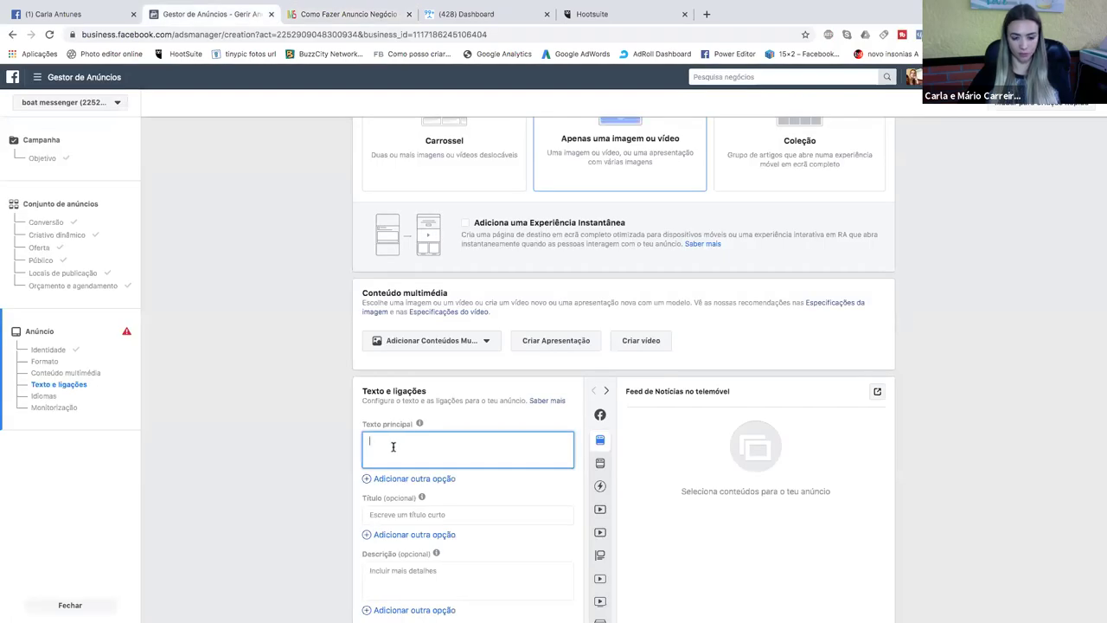
key("ctrl+v")
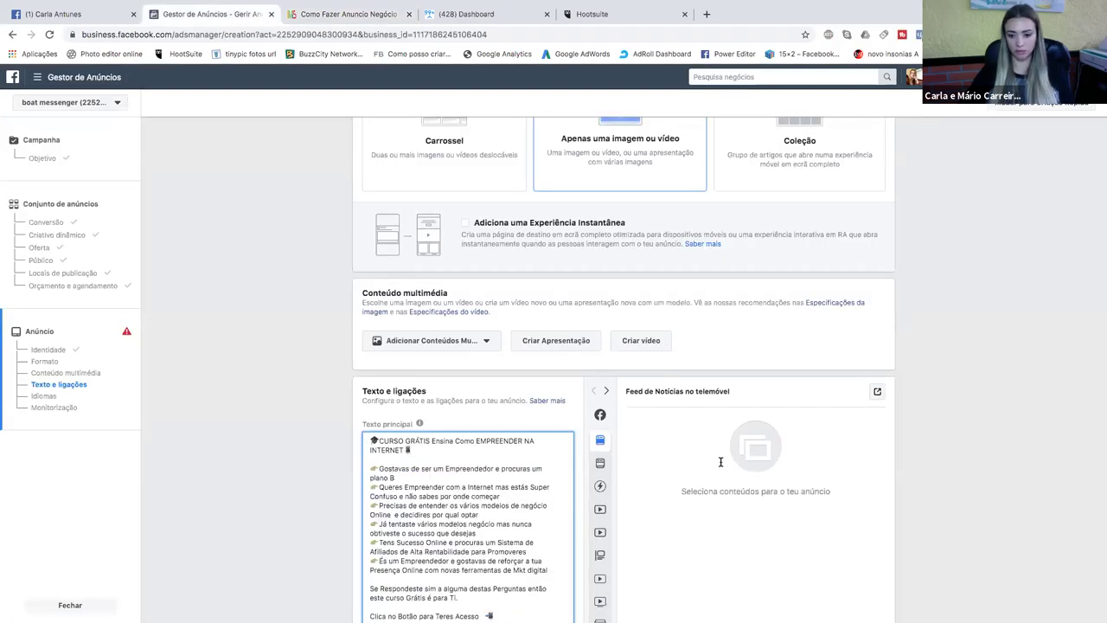
scroll(484, 423, "down", 3)
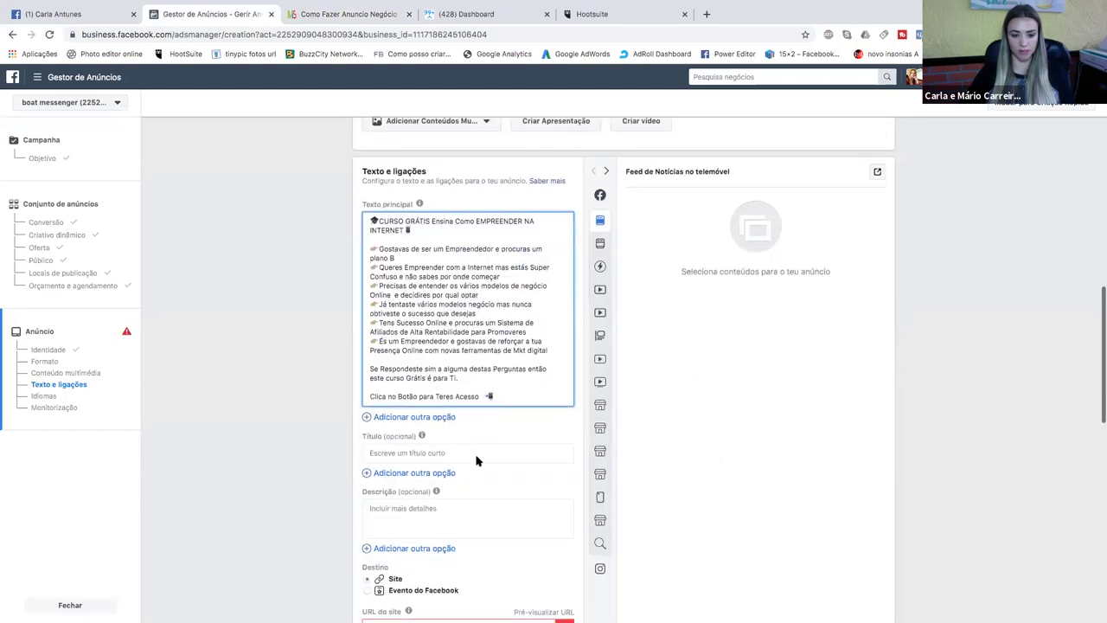
Copy the lesson page's suggested title "Saiba Como Empreender na Internet" into the ad's title in Ads Manager.
left_click(471, 447)
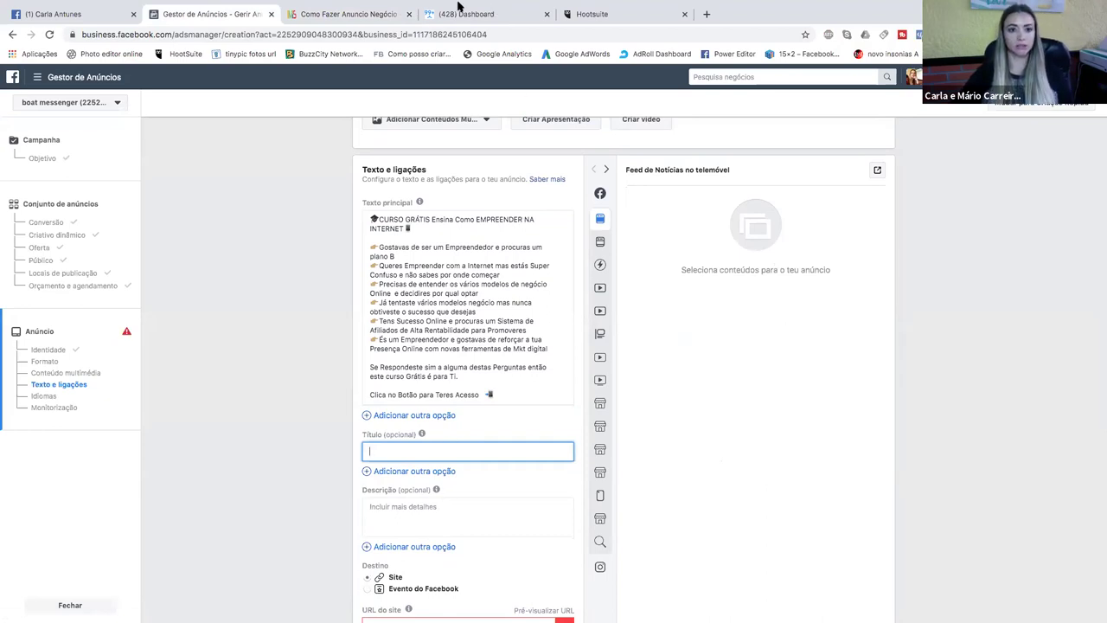
left_click(363, 13)
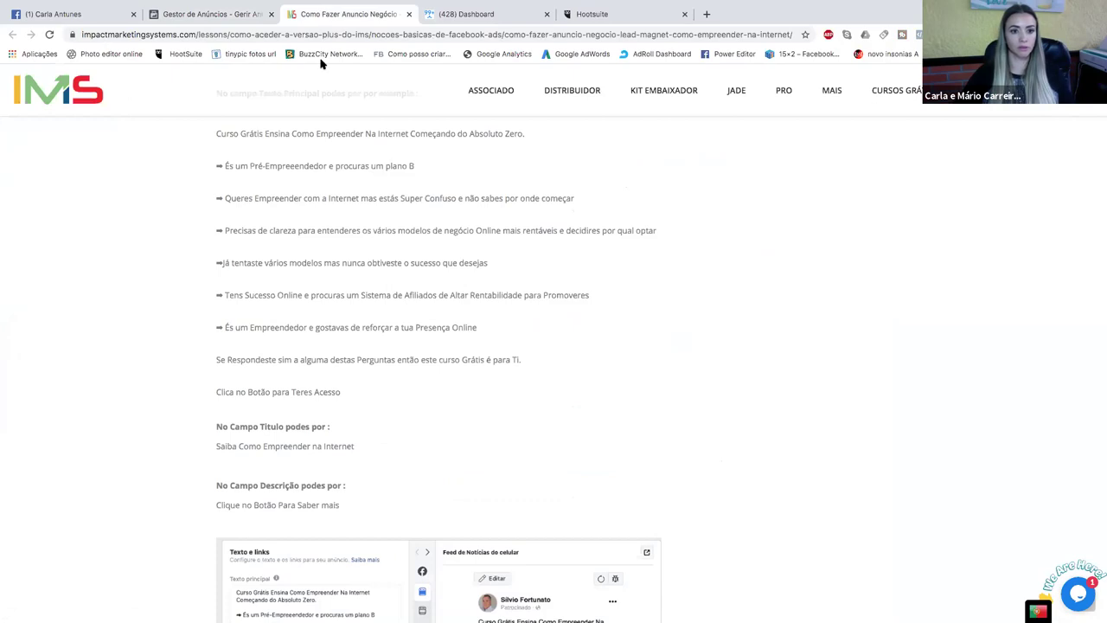
scroll(316, 229, "up", 3)
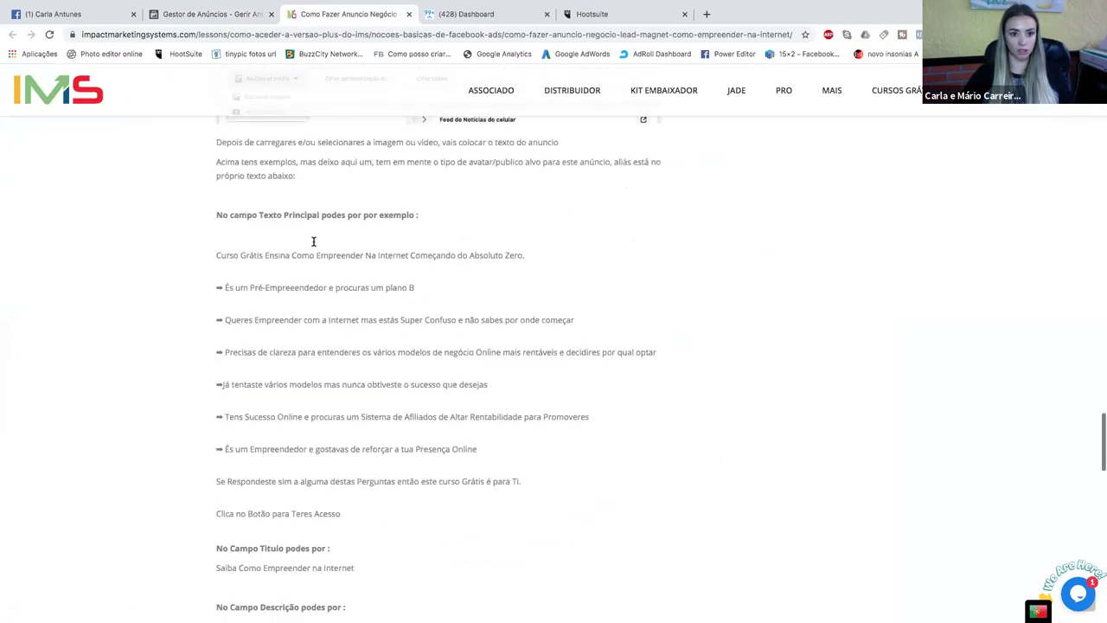
scroll(314, 241, "up", 2)
scroll(313, 241, "up", 1)
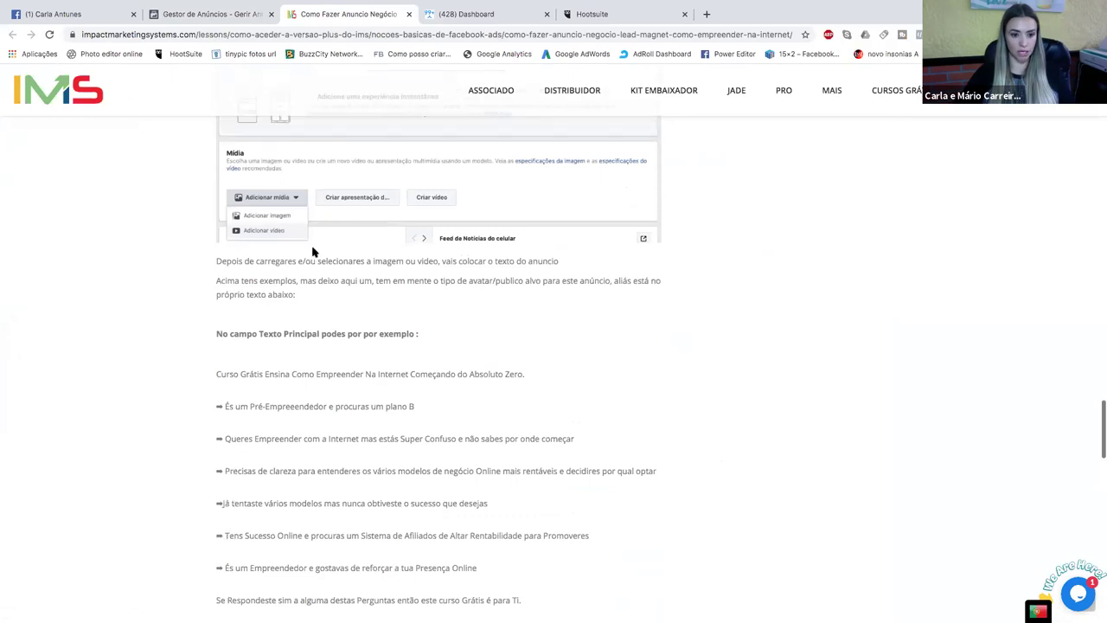
scroll(257, 352, "down", 7)
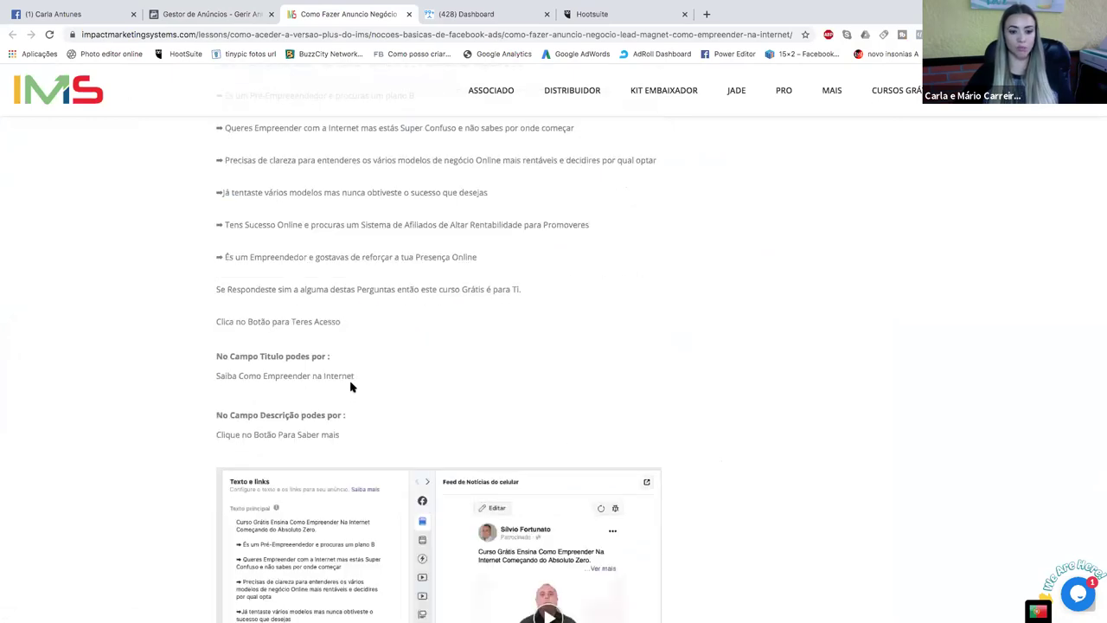
left_click_drag(355, 375, 211, 378)
key("super+c")
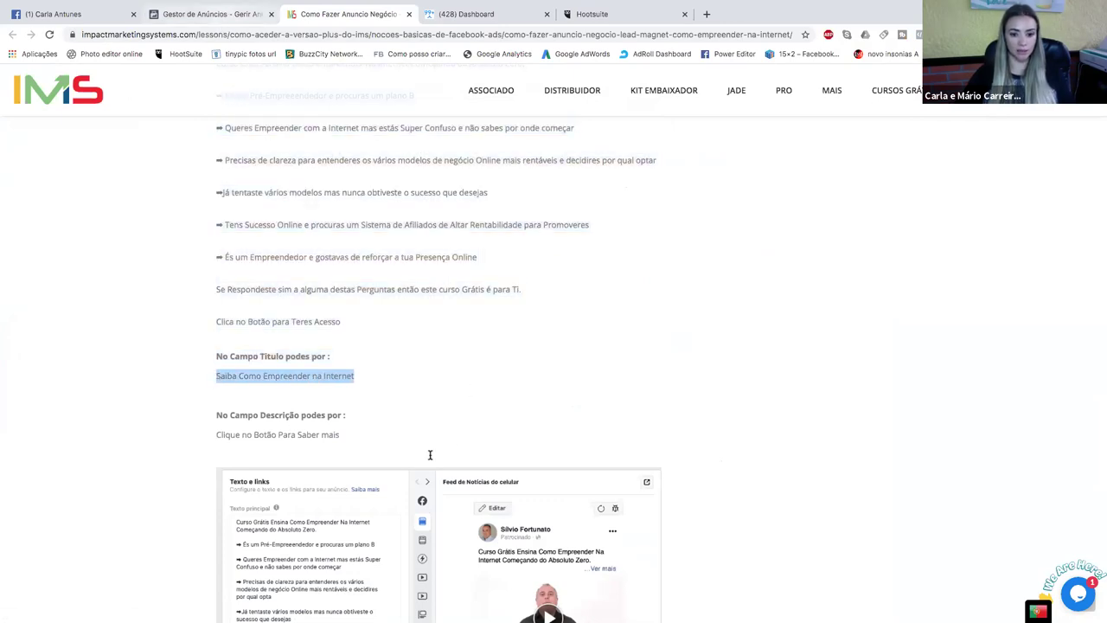
key("ctrl+shift+Tab")
key("super+v")
Copy the lesson page's suggested description "Clique no Botão Para Saber mais" into the ad's description in Ads Manager.
left_click(341, 13)
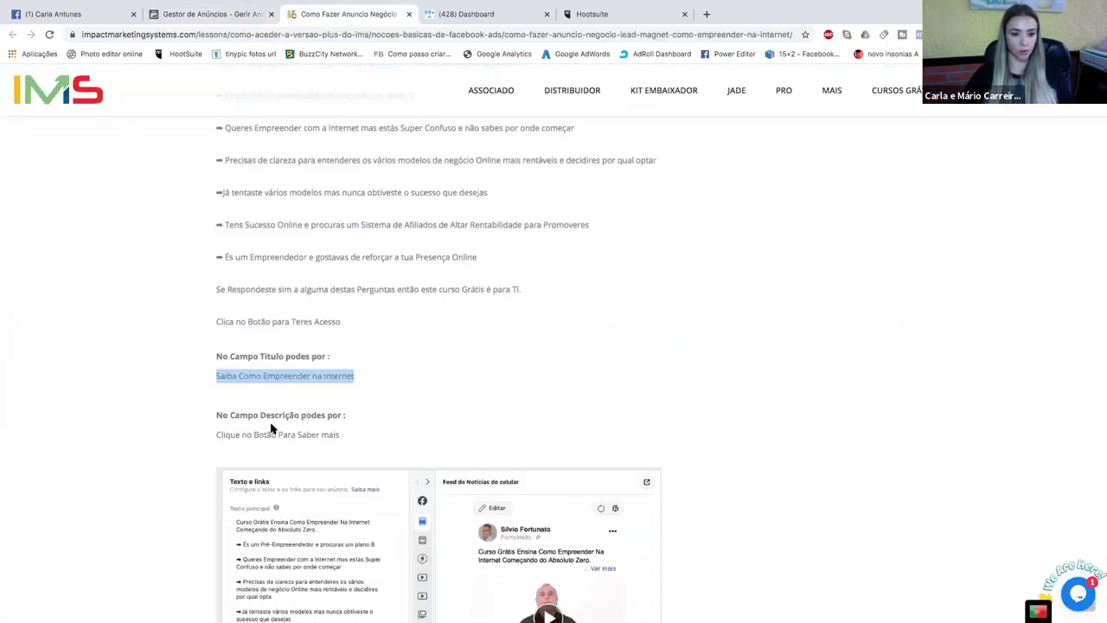
triple_click(217, 435)
key("ctrl+c")
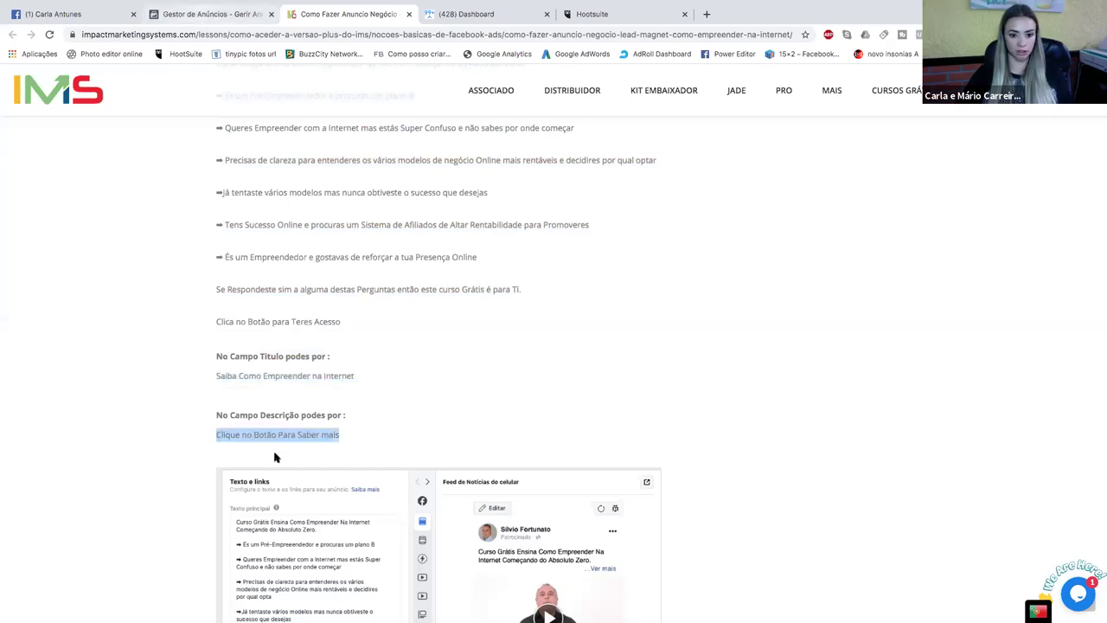
key("ctrl+shift+Tab")
scroll(383, 450, "down", 3)
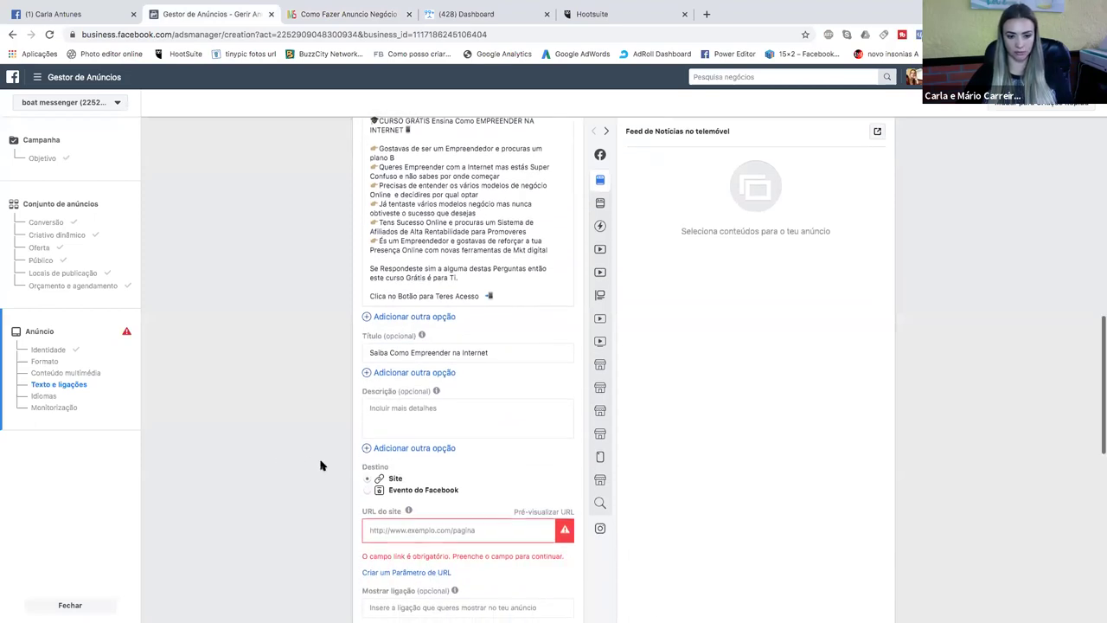
key("ctrl+v")
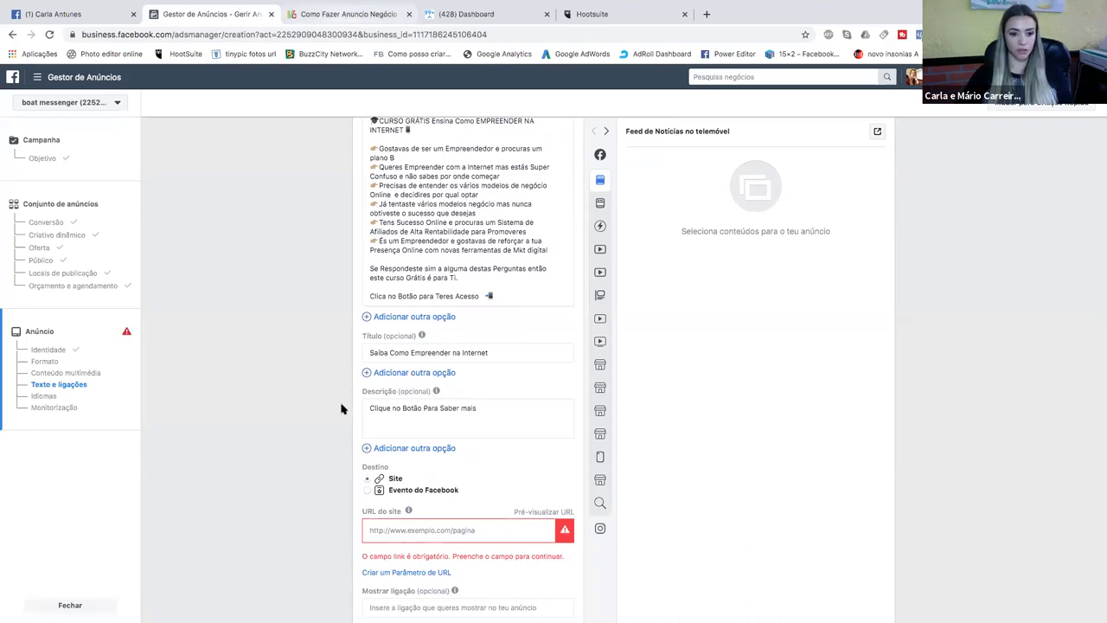
key("ctrl+Tab")
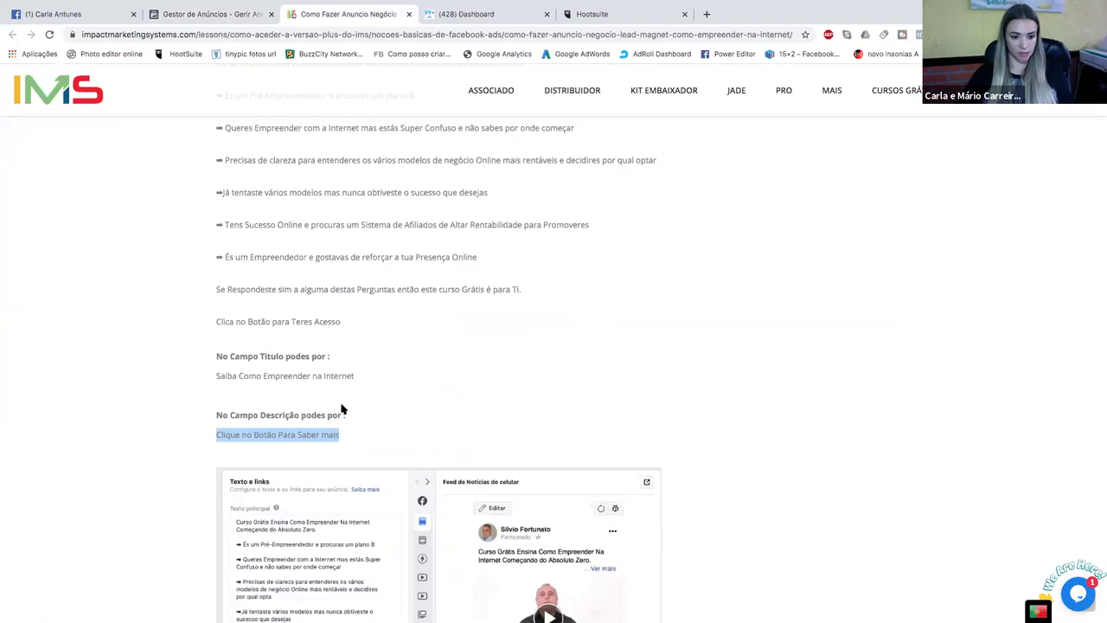
scroll(342, 409, "down", 2)
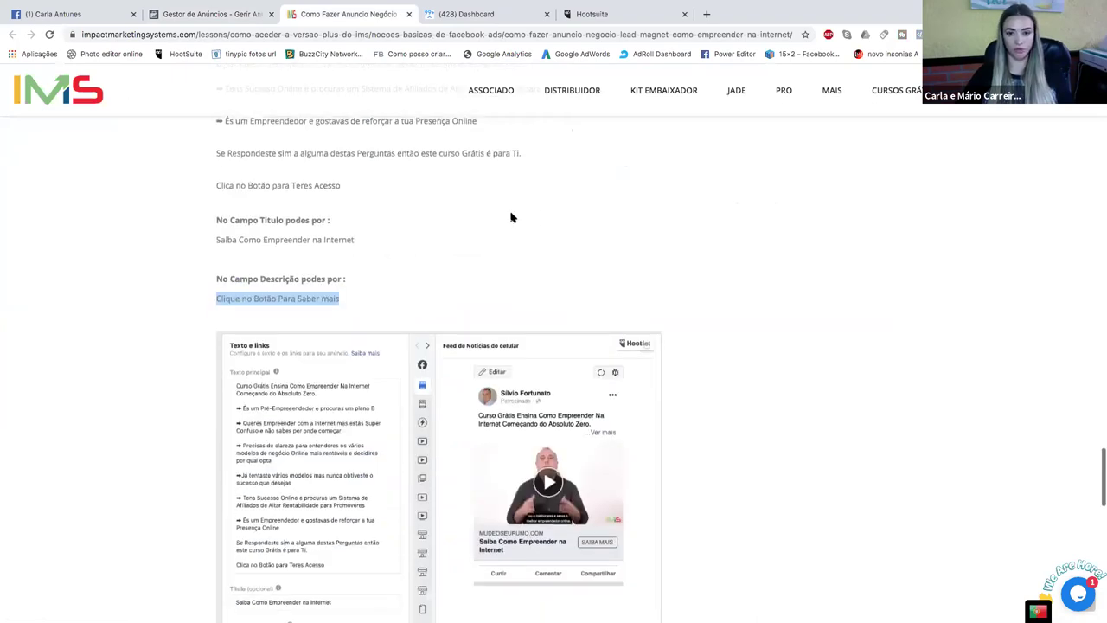
scroll(457, 216, "down", 3)
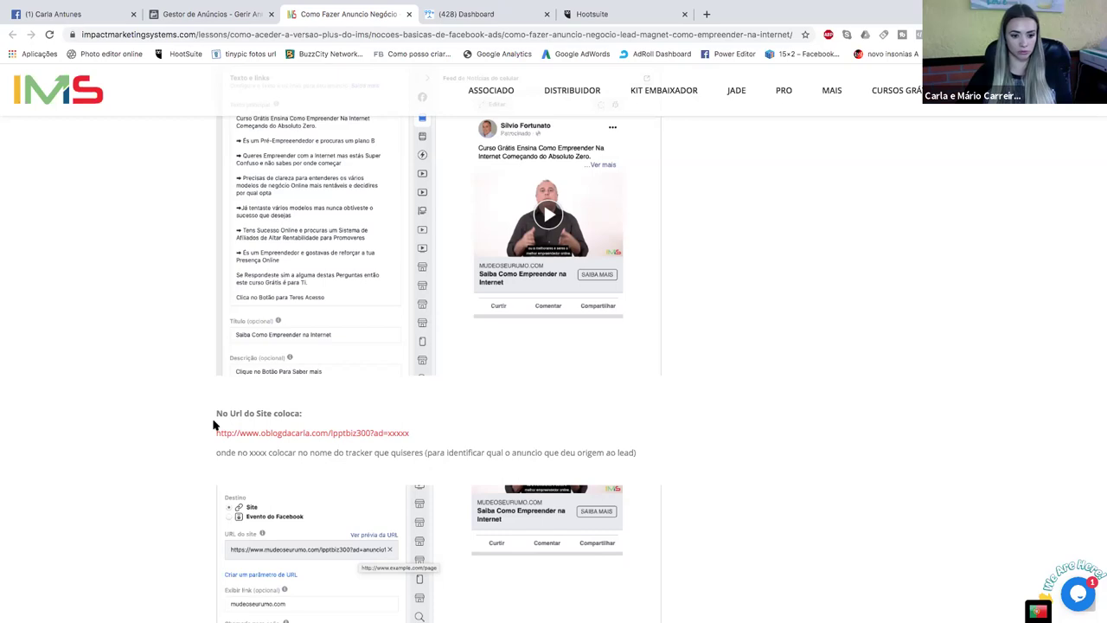
left_click_drag(265, 432, 227, 431)
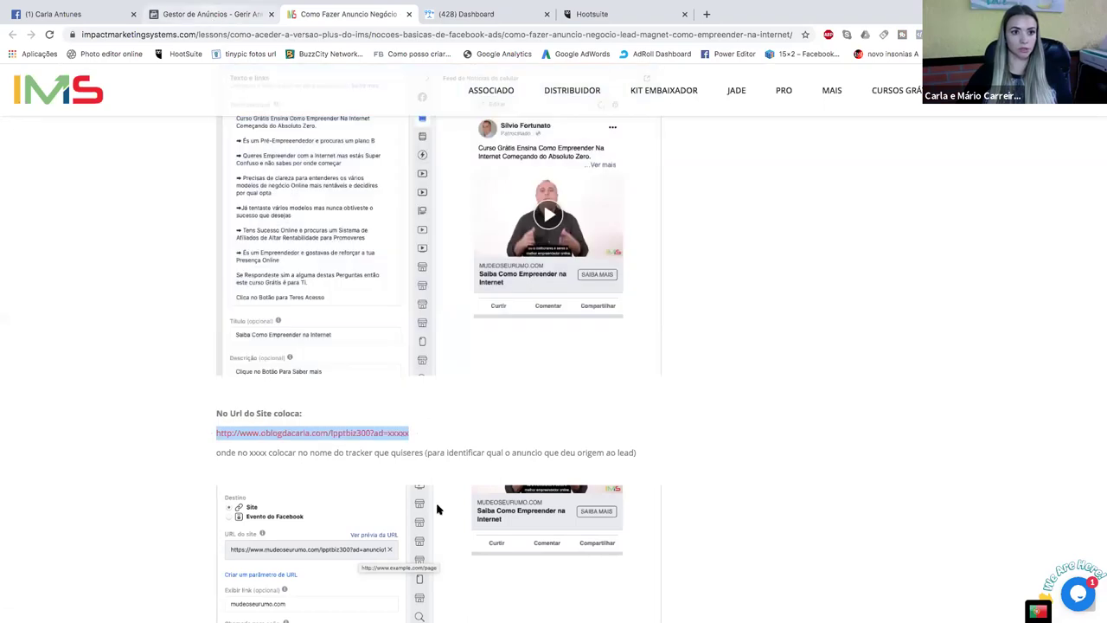
key("ctrl+shift+Tab")
left_click(420, 534)
type("http://www.oblogdacarla.com/lpptbiz300?ad=xxxxx")
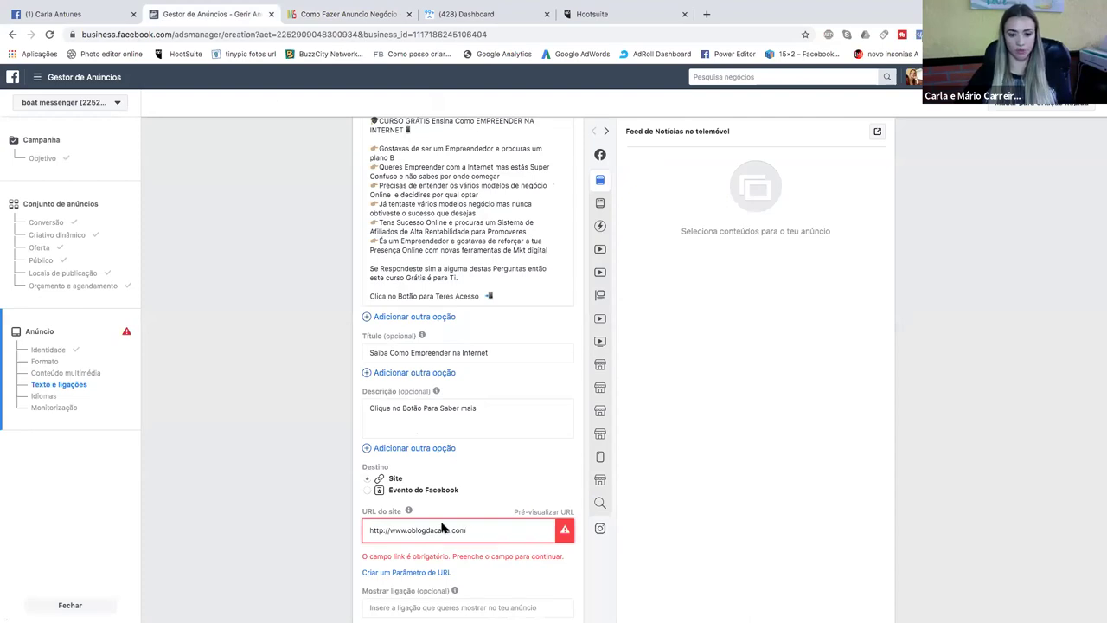
left_click(305, 513)
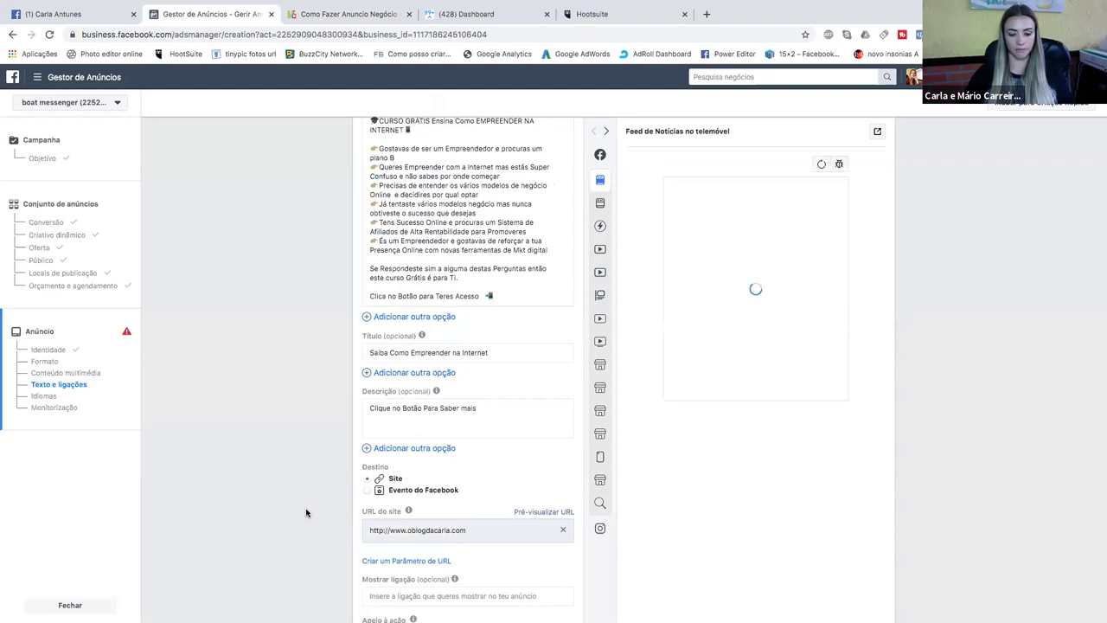
Review the ad's call to action, language and tracking settings, and check its mobile news feed preview.
scroll(305, 512, "down", 2)
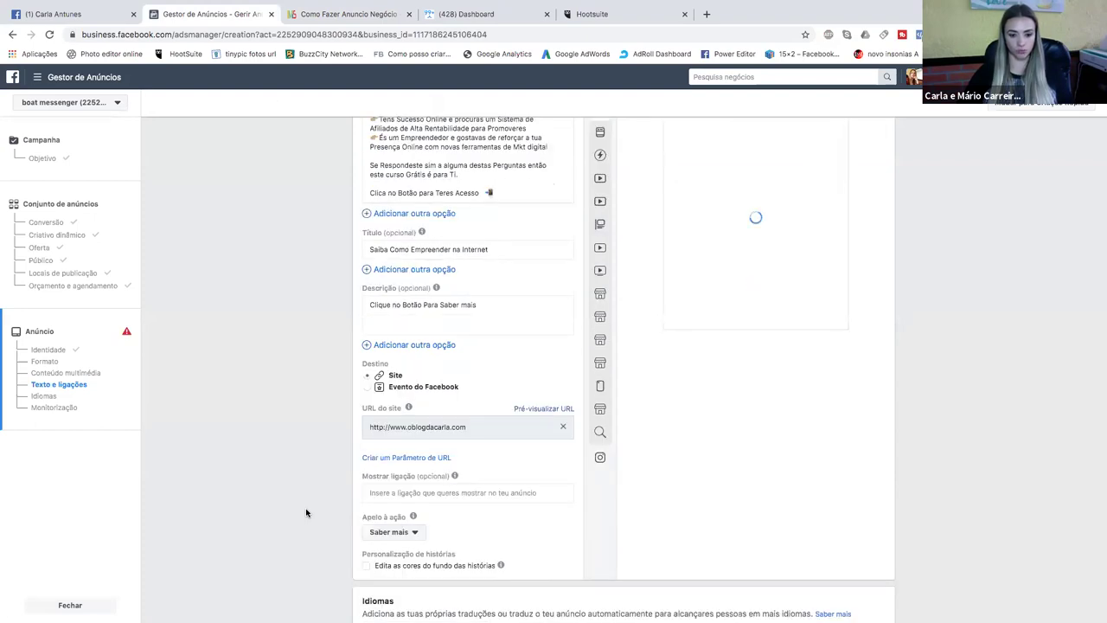
scroll(305, 513, "down", 3)
scroll(306, 512, "down", 1)
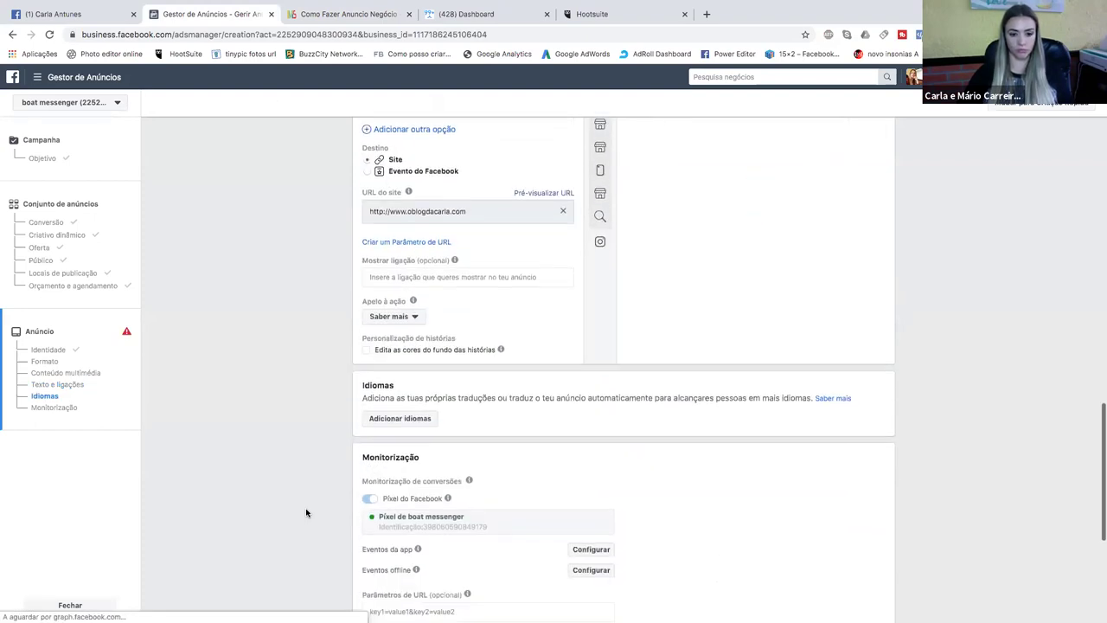
scroll(305, 512, "up", 3)
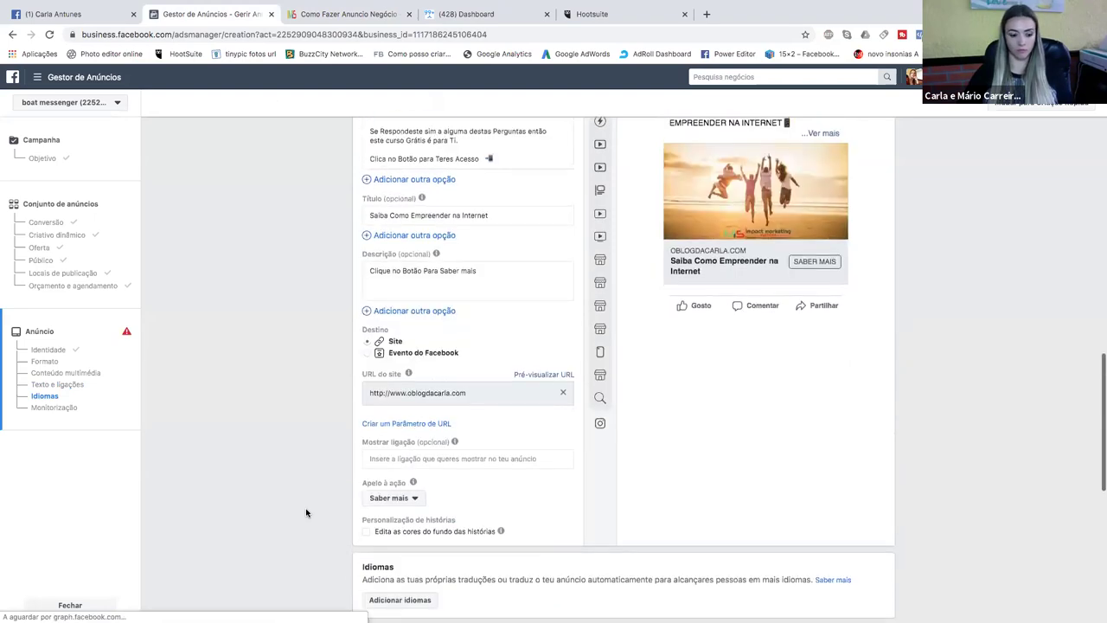
scroll(306, 512, "up", 1)
scroll(709, 265, "up", 3)
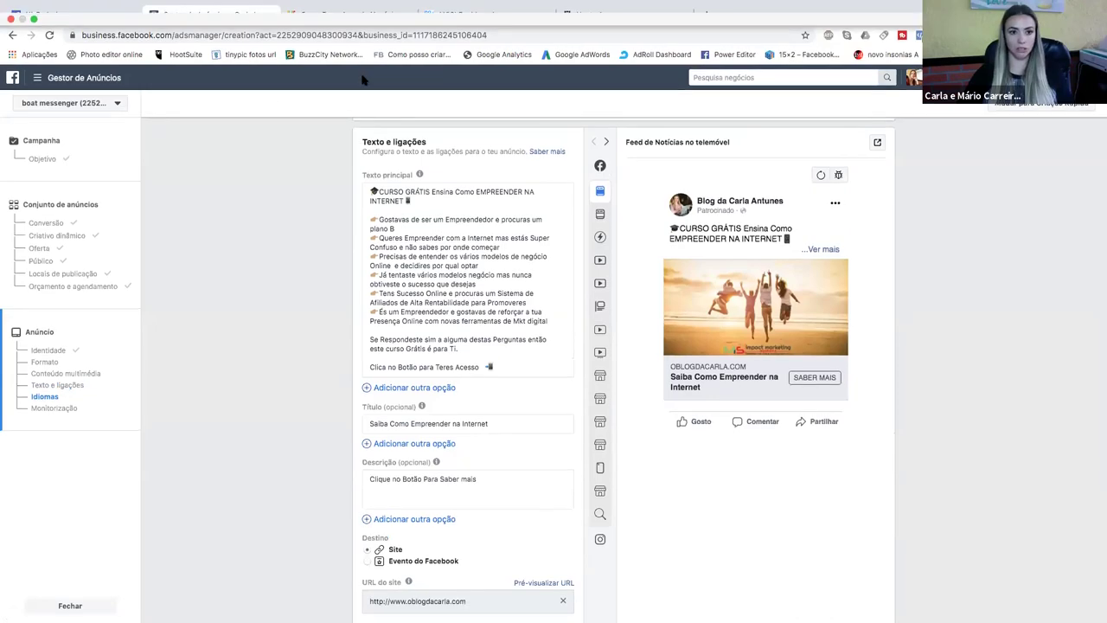